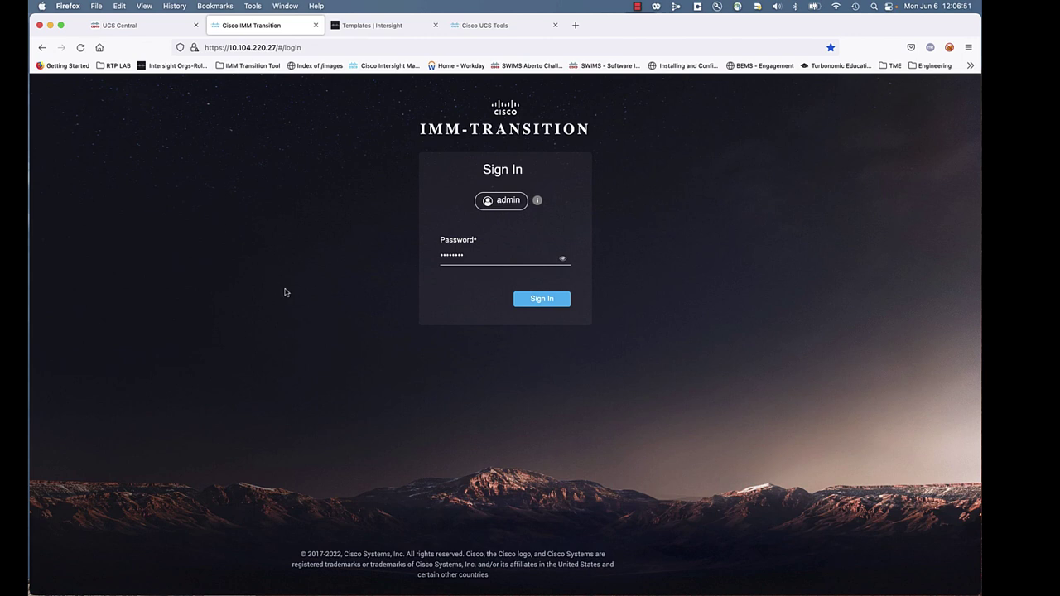
Step: Check the UCS Central dashboard fault counts, then view the empty Intersight server profile templates list
{"action": "left_click", "coordinate": [115, 26]}
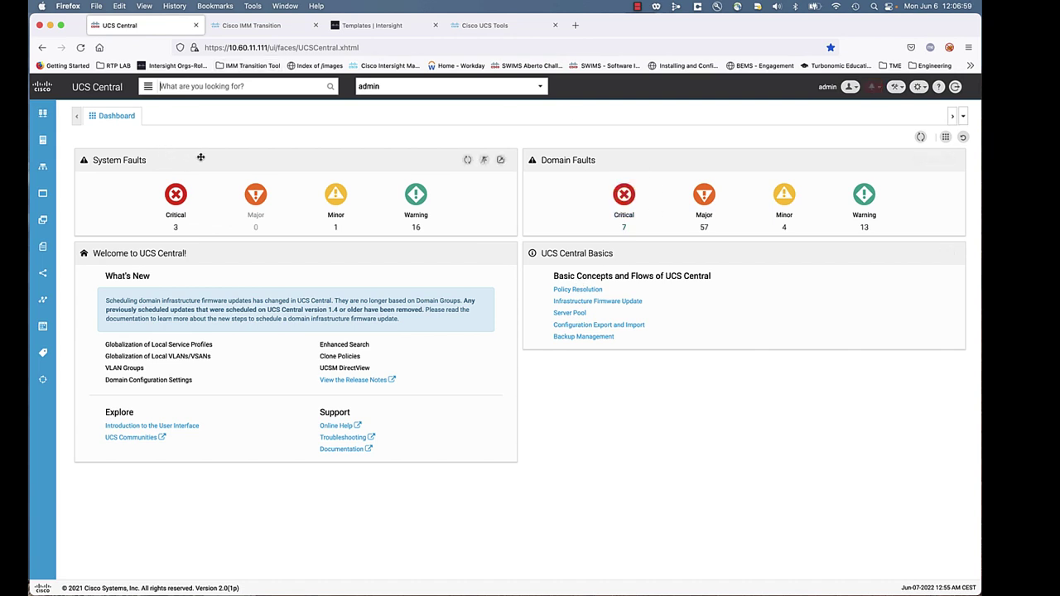
{"action": "left_click", "coordinate": [393, 26]}
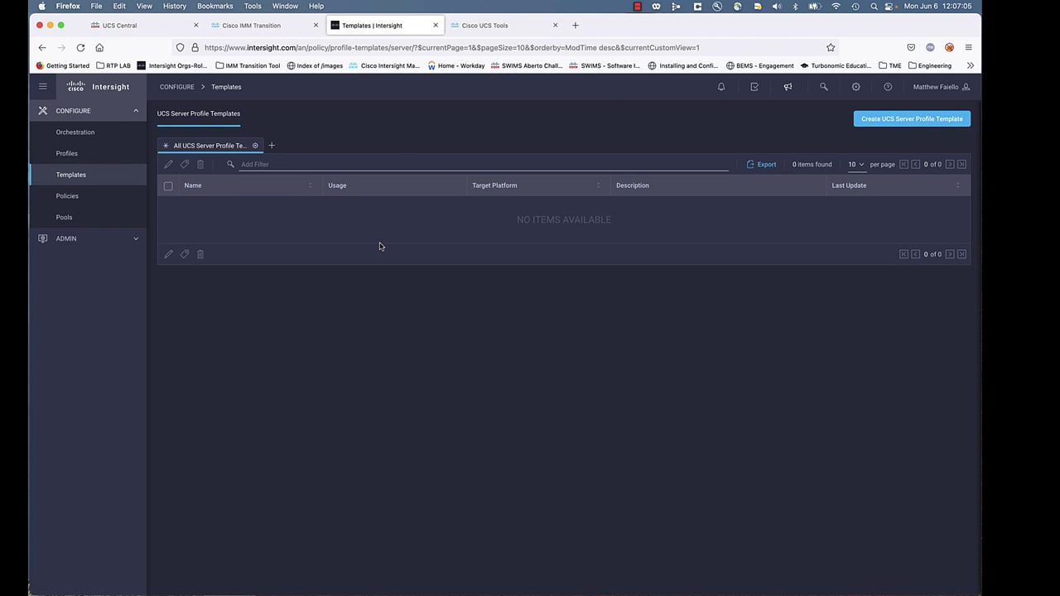
Step: Confirm Intersight has no pools, policies or templates, then bring up the IMM Transition Tool download page
{"action": "left_click", "coordinate": [65, 217]}
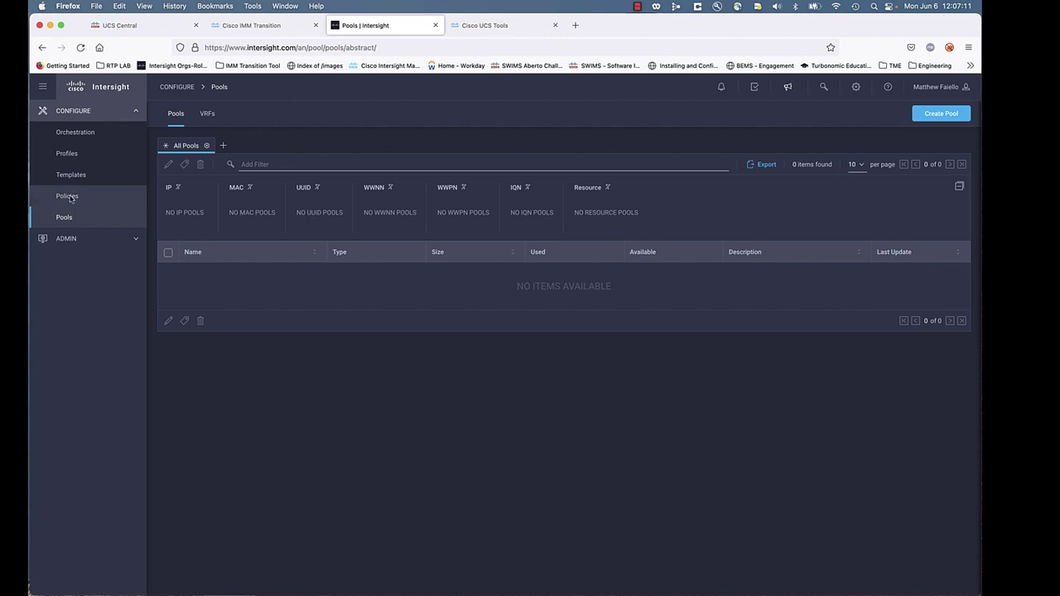
{"action": "left_click", "coordinate": [69, 197]}
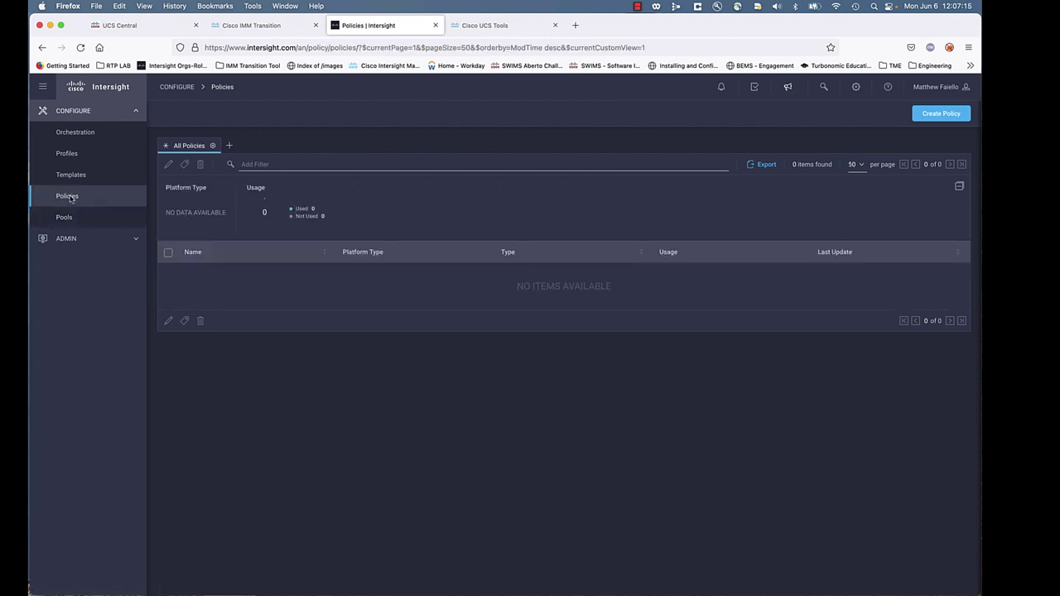
{"action": "left_click", "coordinate": [70, 175]}
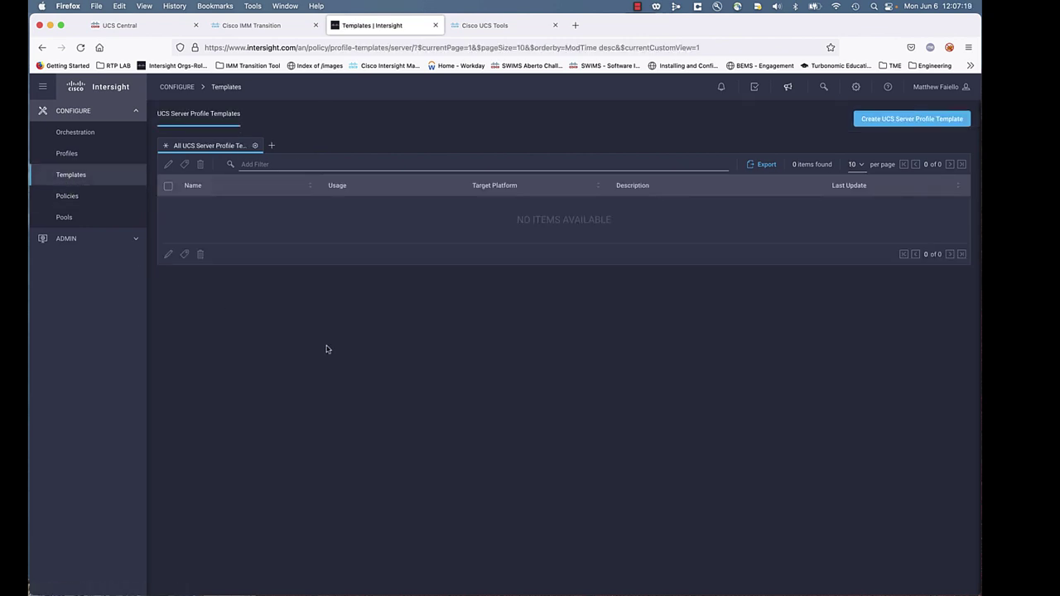
{"action": "left_click", "coordinate": [488, 28]}
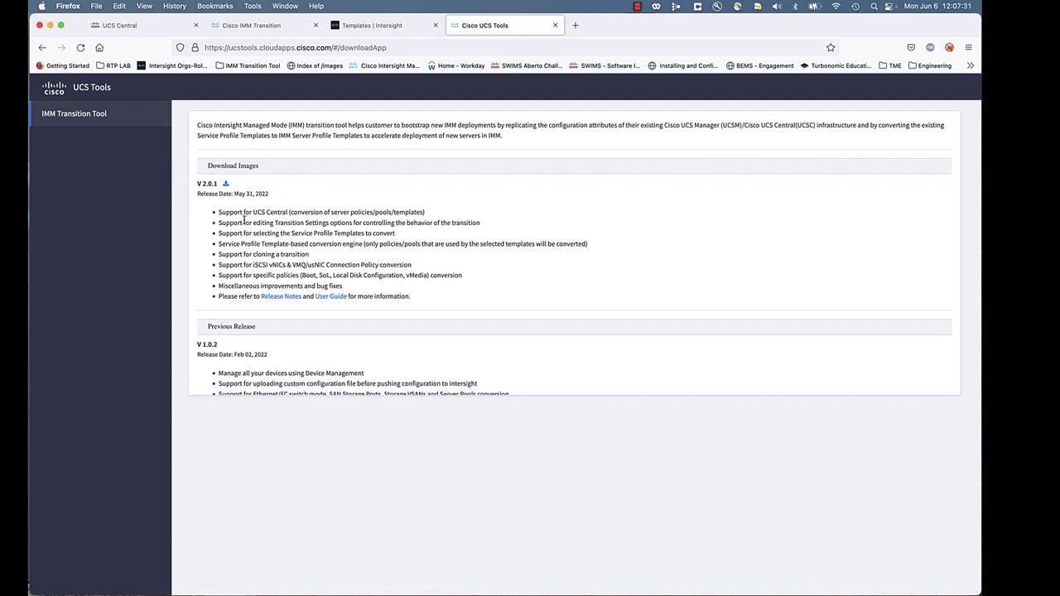
Step: Read the V 2.0.1 release notes, then go back to the IMM-Transition sign-in page
{"action": "left_click", "coordinate": [244, 26]}
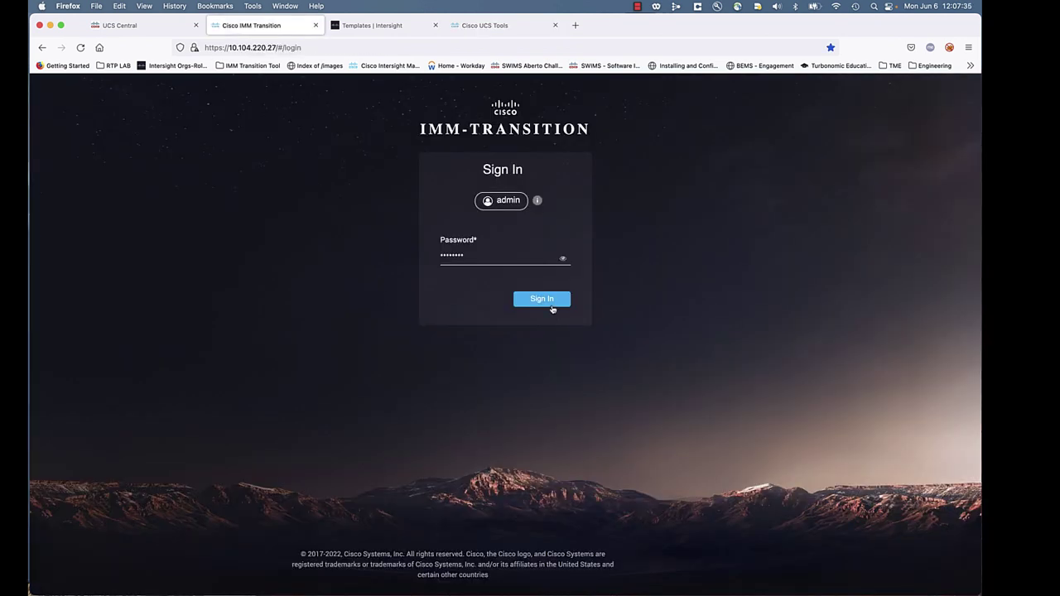
Step: Sign in, browse registered devices and Add Device types without adding one, then list transitions
{"action": "left_click", "coordinate": [539, 300]}
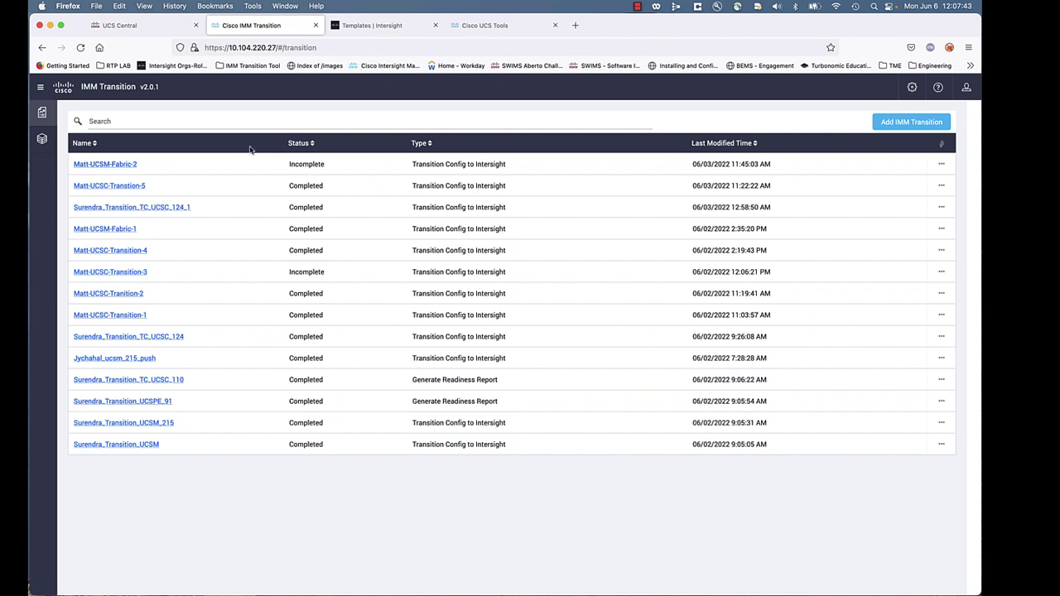
{"action": "left_click", "coordinate": [43, 141]}
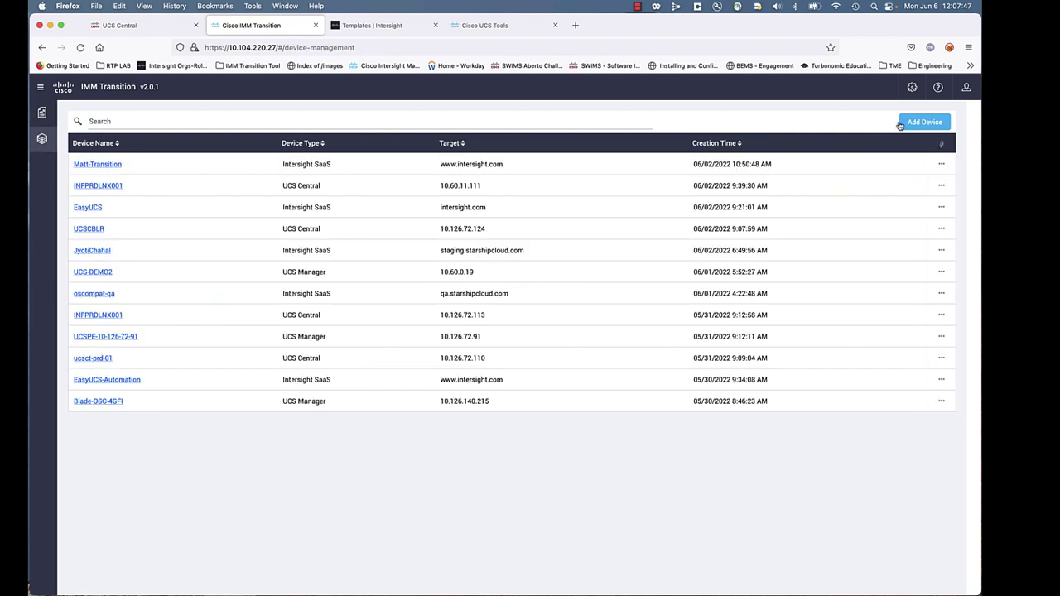
{"action": "left_click", "coordinate": [923, 122]}
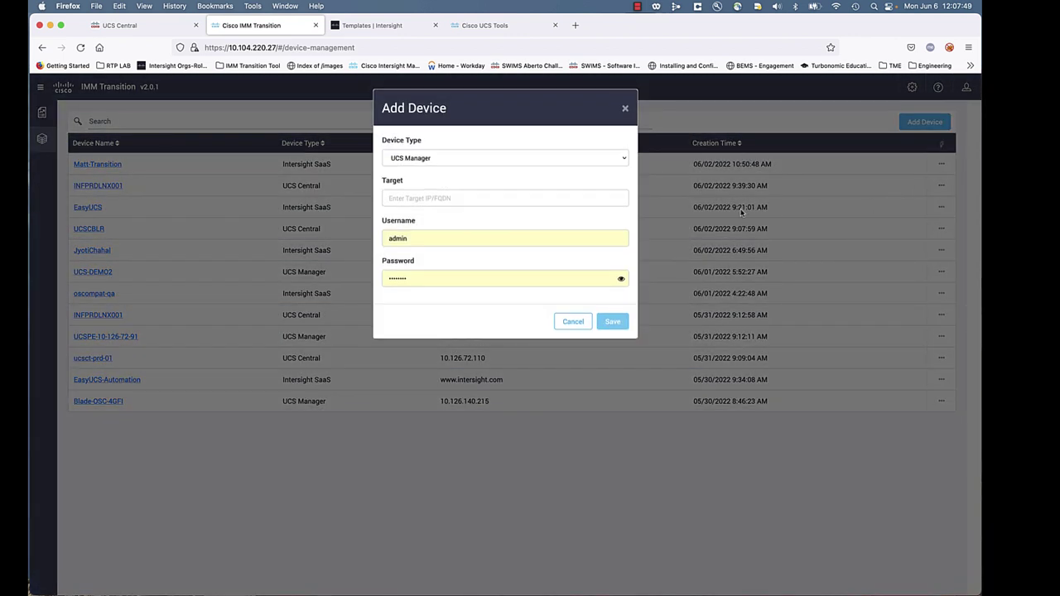
{"action": "left_click", "coordinate": [431, 163]}
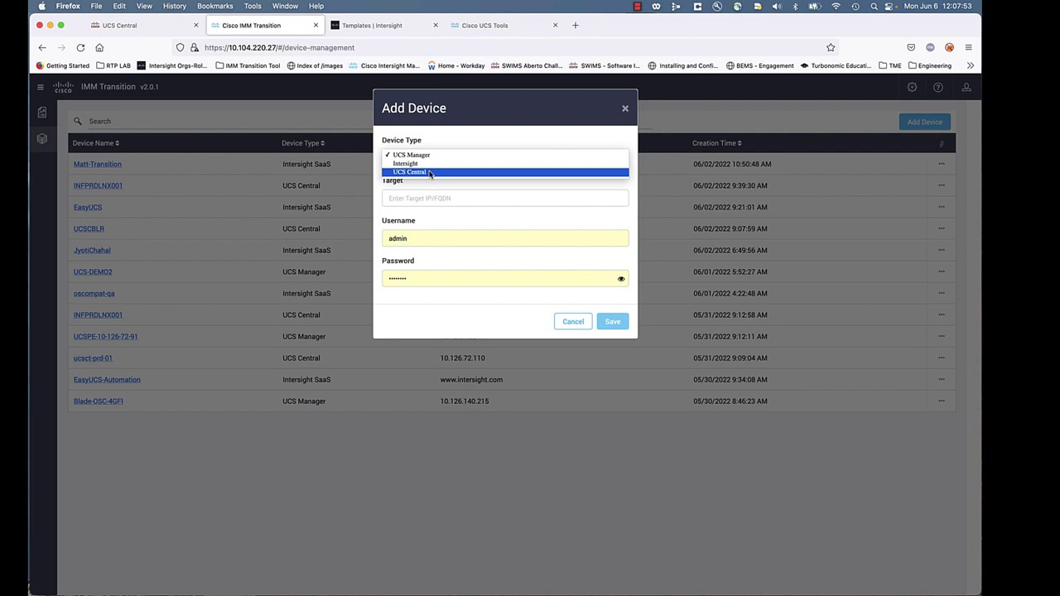
{"action": "left_click", "coordinate": [571, 328]}
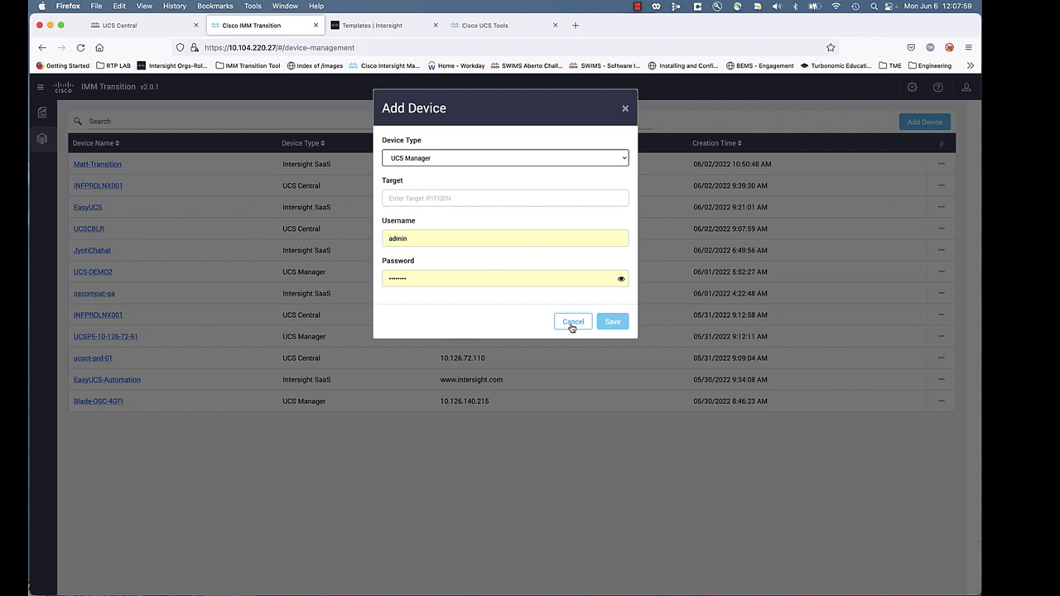
{"action": "left_click", "coordinate": [572, 322]}
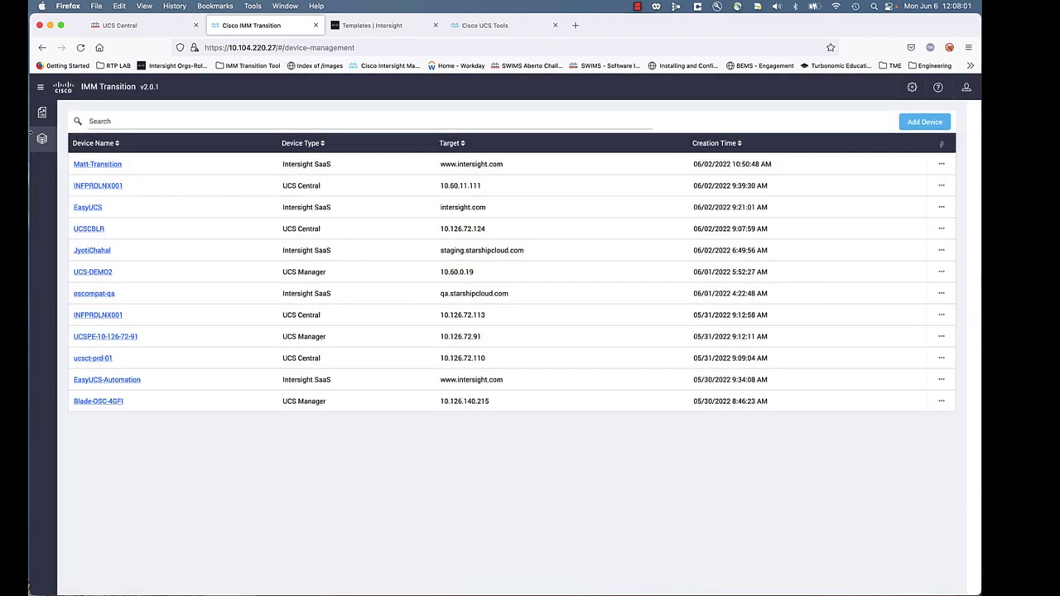
{"action": "left_click", "coordinate": [41, 115]}
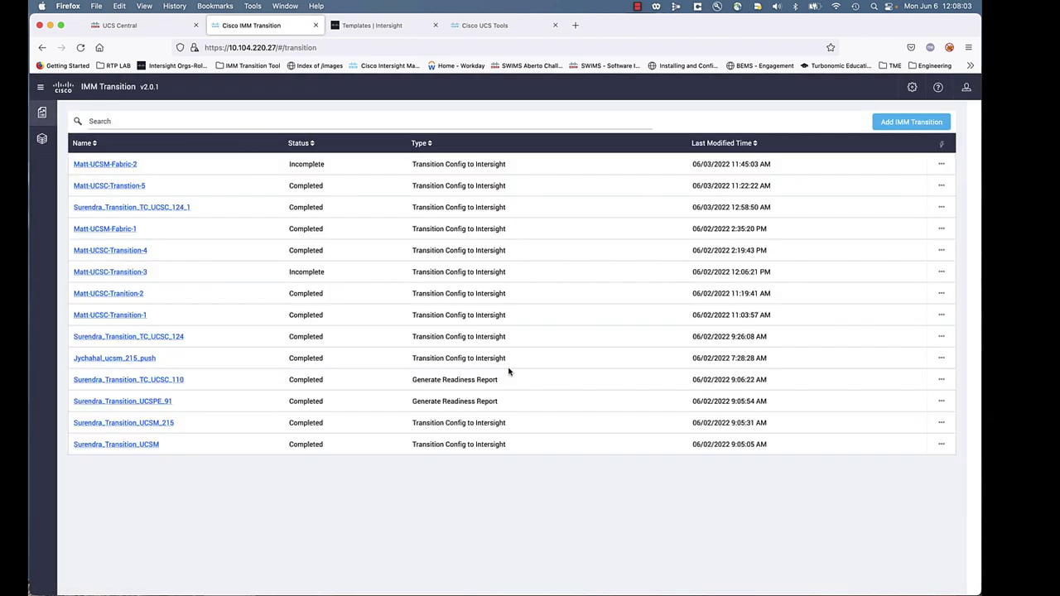
Step: Create transition 'Matt-UCSC-Transition-6' of type Transition Config to Intersight and continue to Add UCS
{"action": "left_click", "coordinate": [910, 123]}
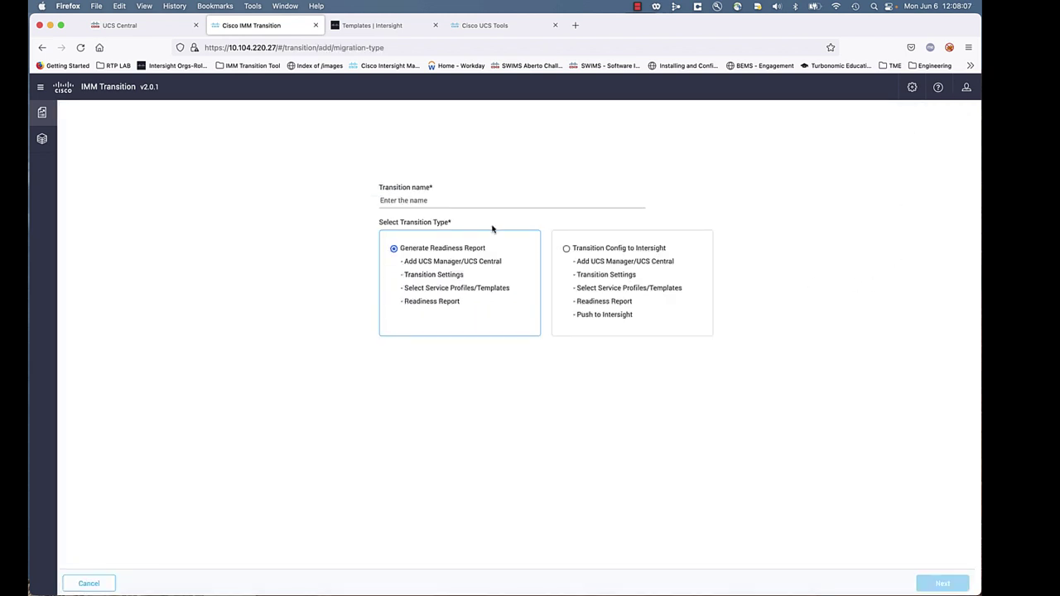
{"action": "left_click", "coordinate": [404, 202]}
{"action": "type", "text": "Matt-UCSC"}
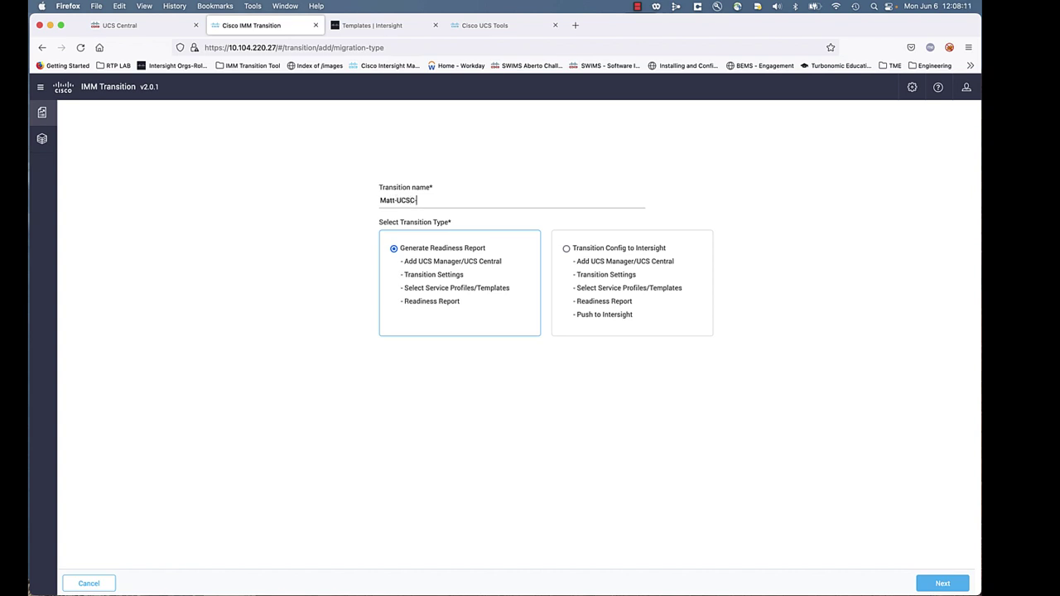
{"action": "type", "text": "-Transition-6"}
{"action": "left_click", "coordinate": [566, 248]}
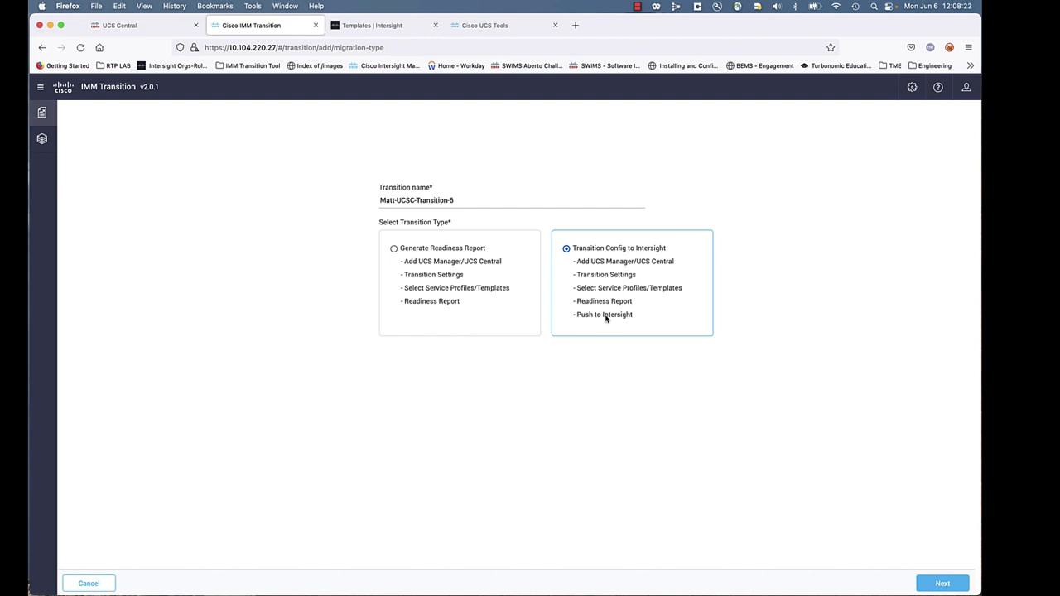
{"action": "left_click", "coordinate": [937, 582]}
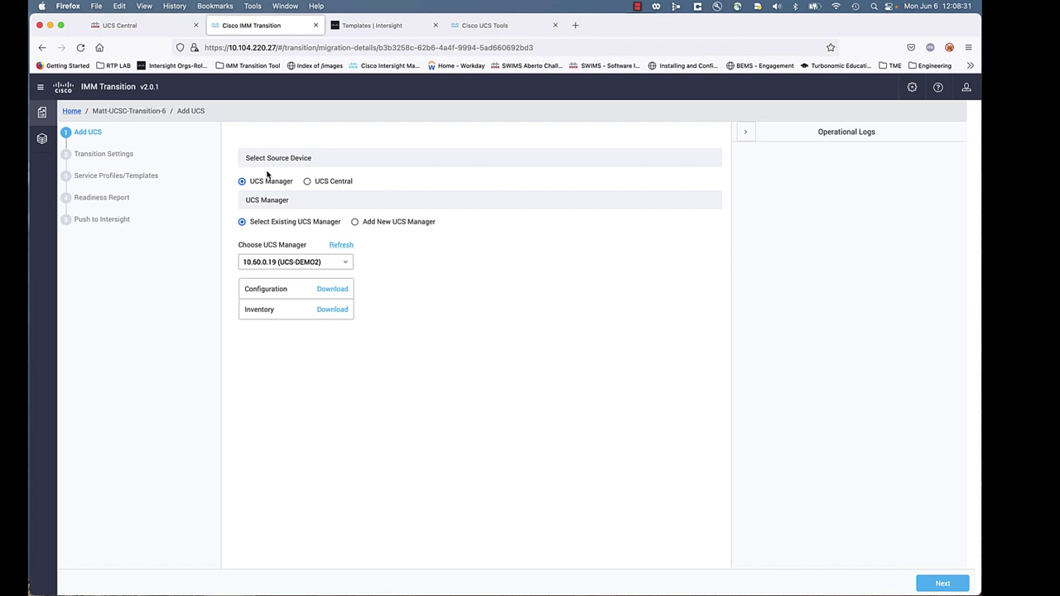
Step: Choose UCS Central 10.60.11.111 (INFPRDLNX001) as the source device and continue
{"action": "left_click", "coordinate": [308, 183]}
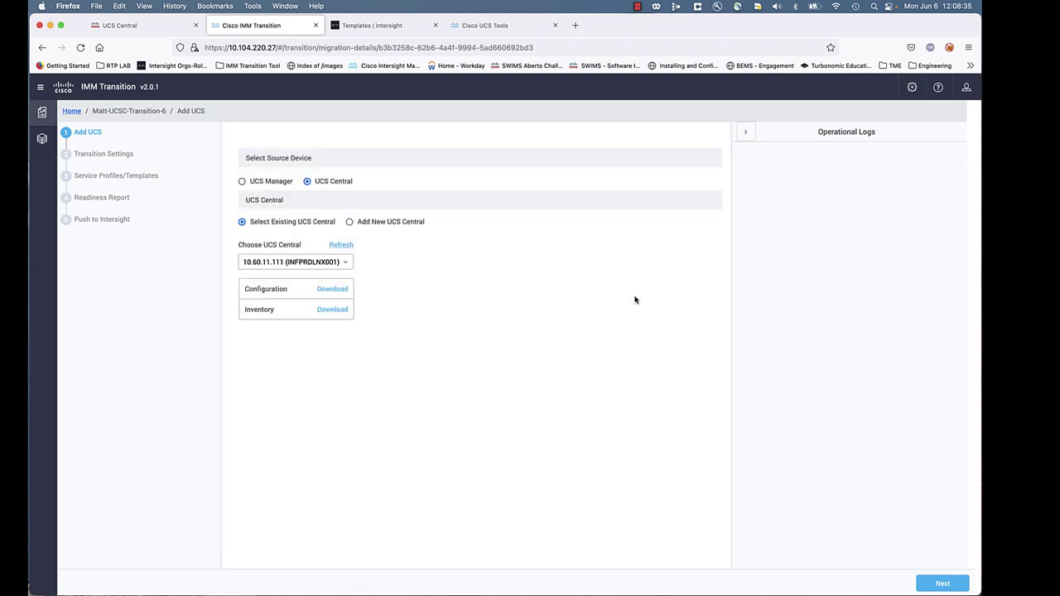
{"action": "left_click", "coordinate": [345, 264]}
{"action": "left_click", "coordinate": [345, 264]}
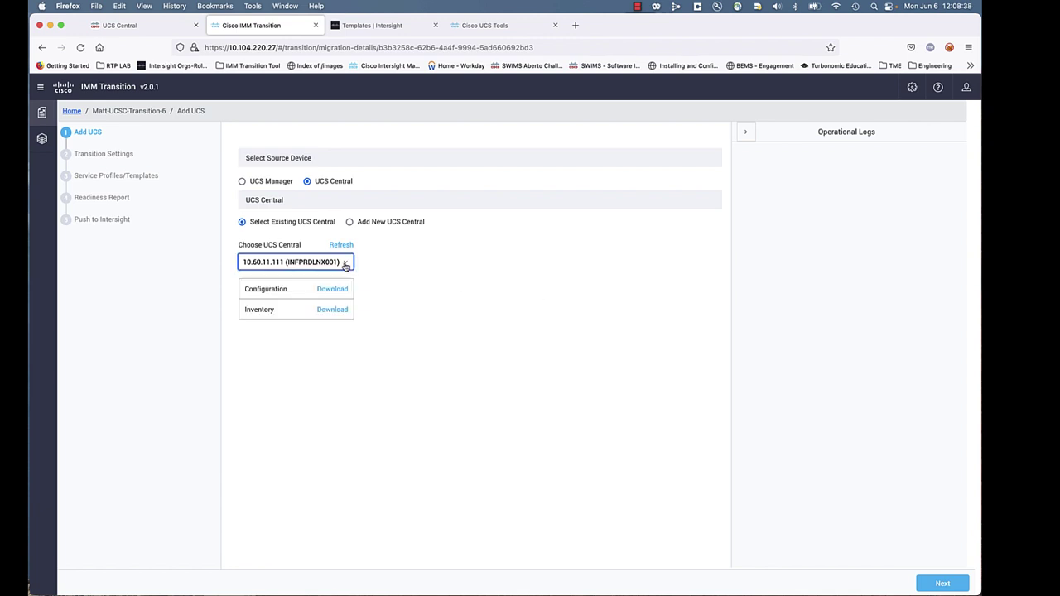
{"action": "left_click", "coordinate": [942, 584]}
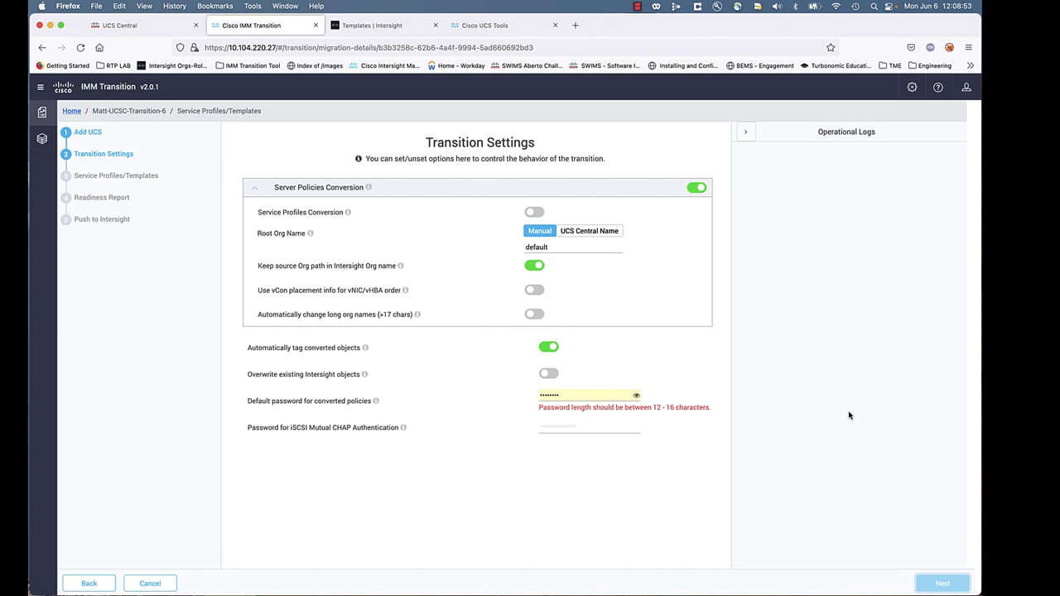
Step: Use the UCS Central root org name and enable vCon placement, long org name shortening and overwriting
{"action": "left_click", "coordinate": [587, 232]}
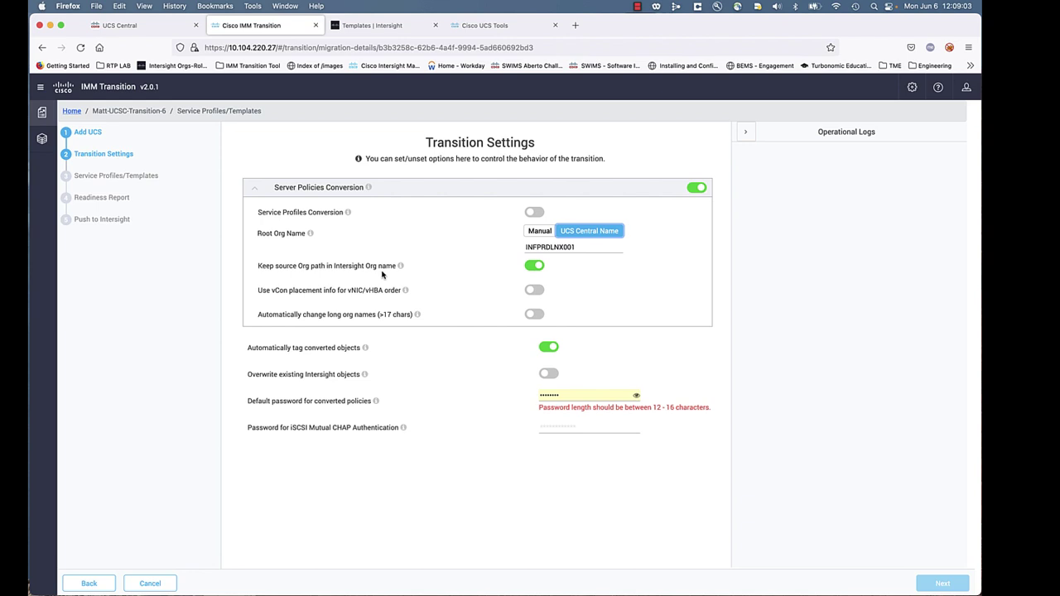
{"action": "mouse_move", "coordinate": [402, 268]}
{"action": "mouse_move", "coordinate": [405, 293]}
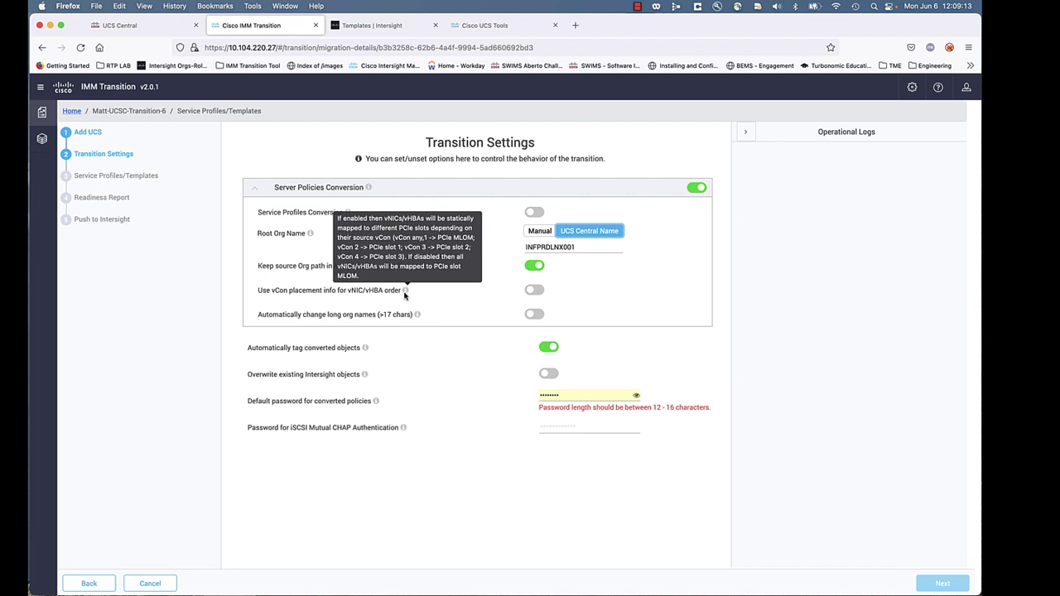
{"action": "left_click", "coordinate": [534, 289]}
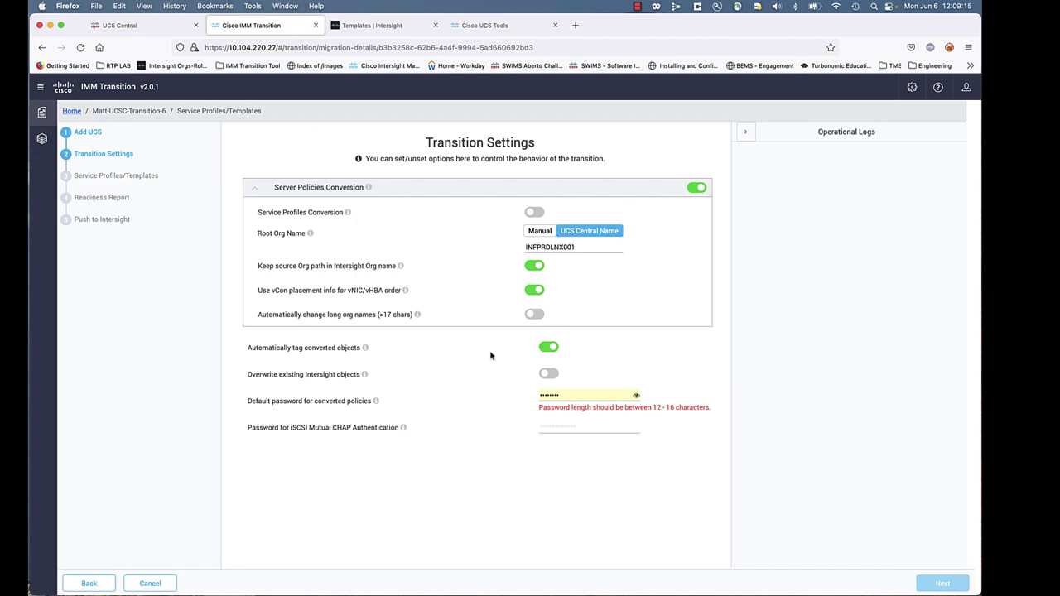
{"action": "mouse_move", "coordinate": [420, 320]}
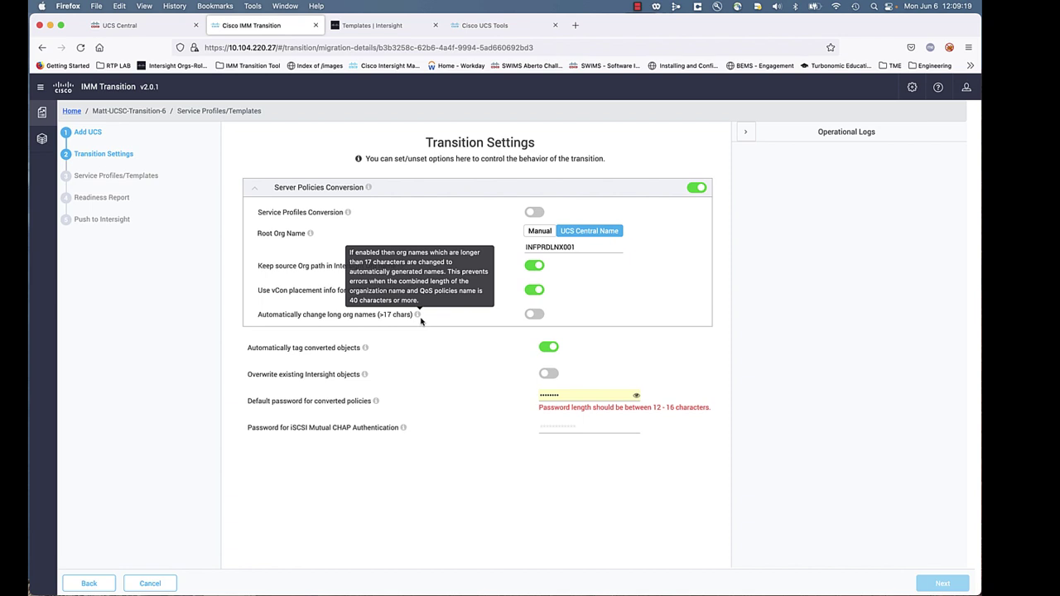
{"action": "left_click", "coordinate": [534, 315]}
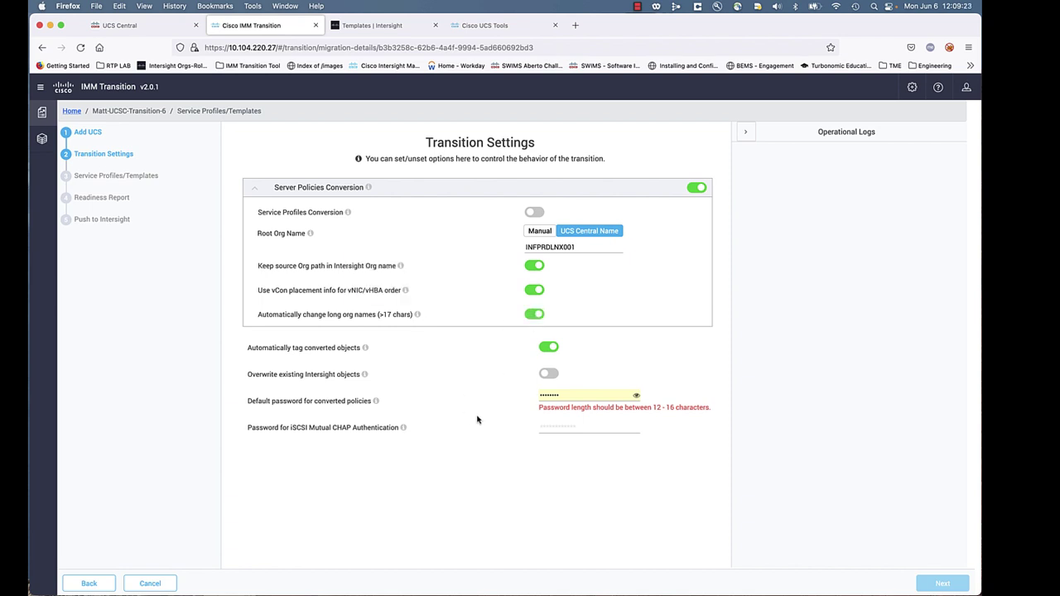
{"action": "left_click", "coordinate": [547, 374]}
Step: Replace the default policy password and continue to template selection
{"action": "left_click_drag", "start_coordinate": [568, 398], "coordinate": [478, 385]}
{"action": "type", "text": "C!"}
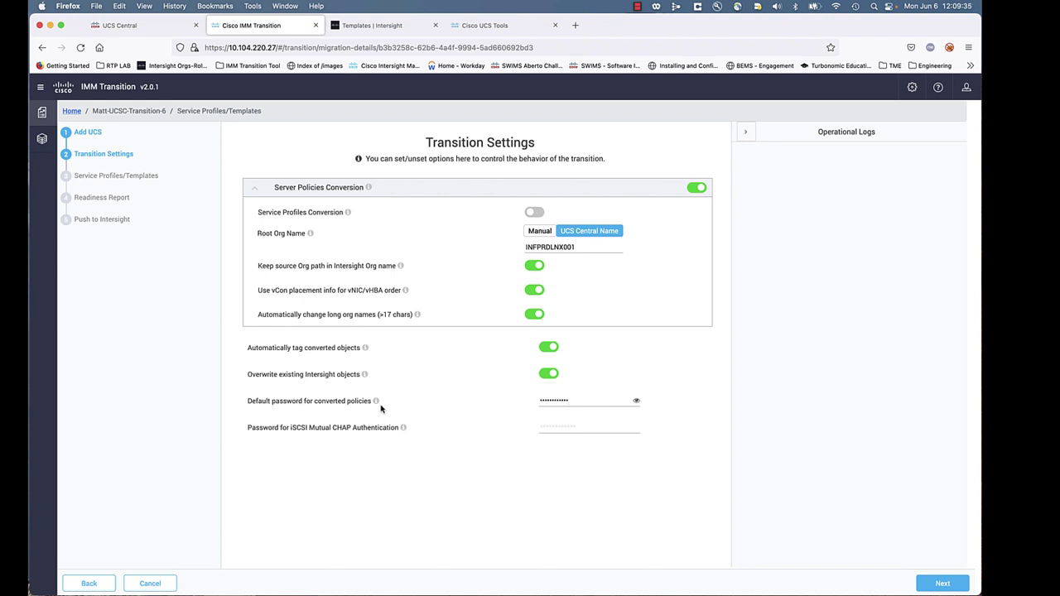
{"action": "mouse_move", "coordinate": [376, 403]}
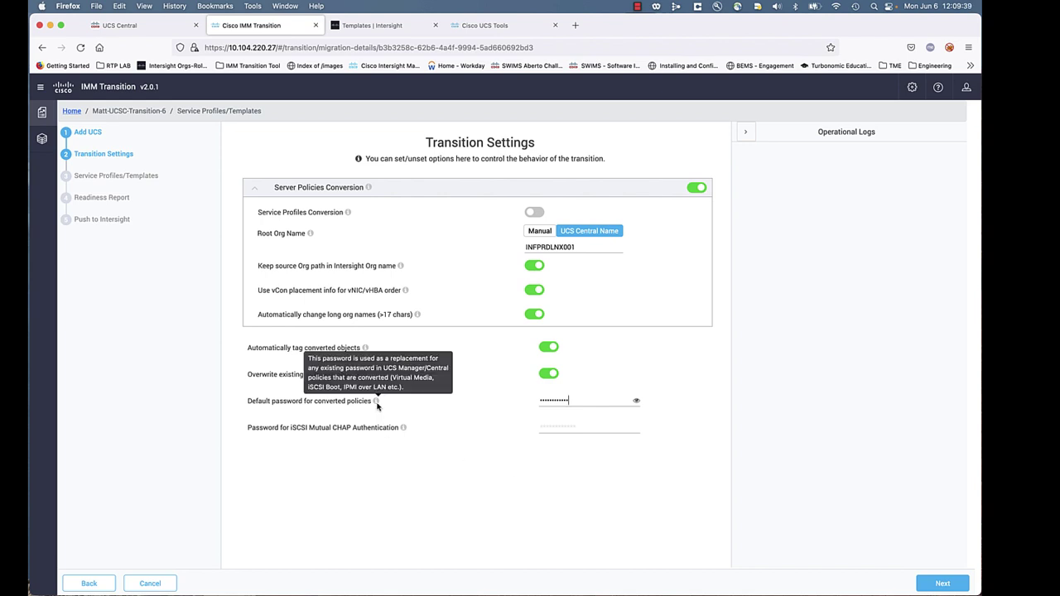
{"action": "left_click", "coordinate": [933, 581]}
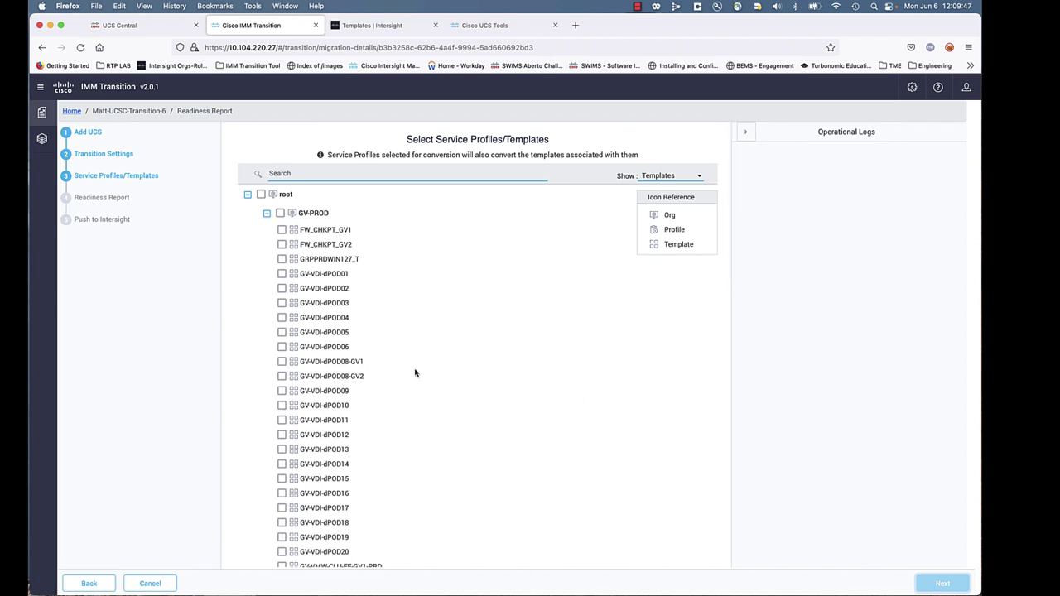
Step: Tick the six GV-PROD templates GV-VDI-dPOD01 to dPOD06 and start their conversion
{"action": "left_click", "coordinate": [282, 274]}
{"action": "left_click", "coordinate": [281, 289]}
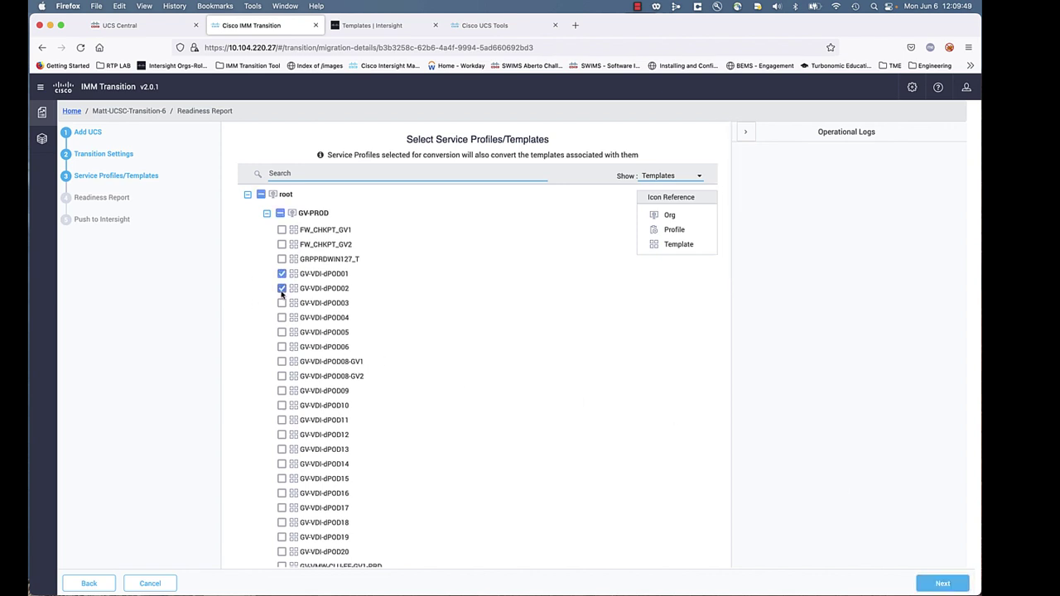
{"action": "left_click", "coordinate": [282, 303]}
{"action": "left_click", "coordinate": [281, 318]}
{"action": "left_click", "coordinate": [281, 332]}
{"action": "left_click", "coordinate": [281, 346]}
{"action": "left_click", "coordinate": [943, 583]}
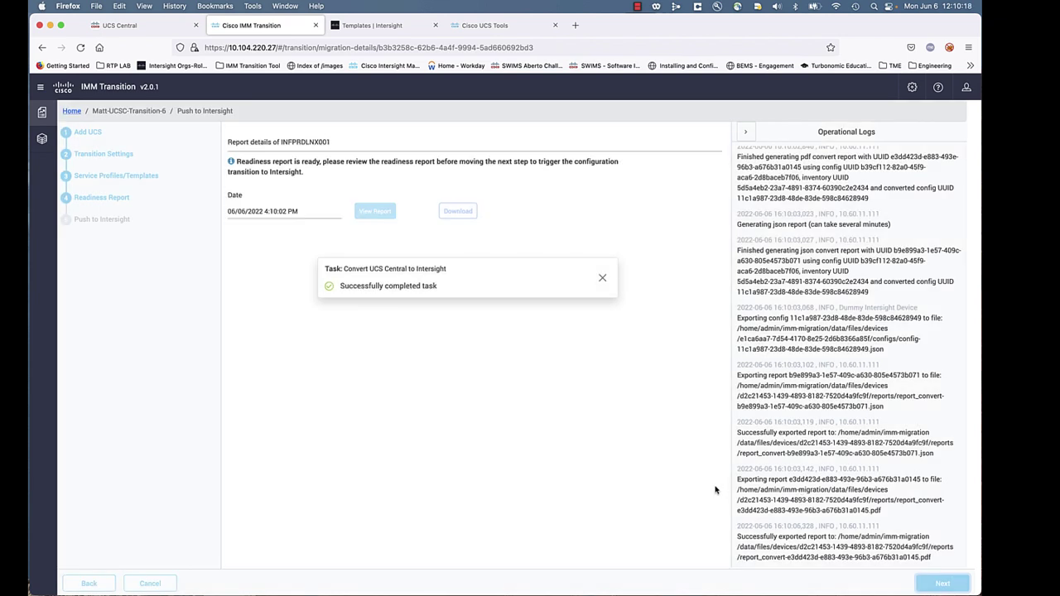
Step: Dismiss the task-completed notice and open the Readiness Report with its Excellent config score
{"action": "left_click", "coordinate": [602, 279]}
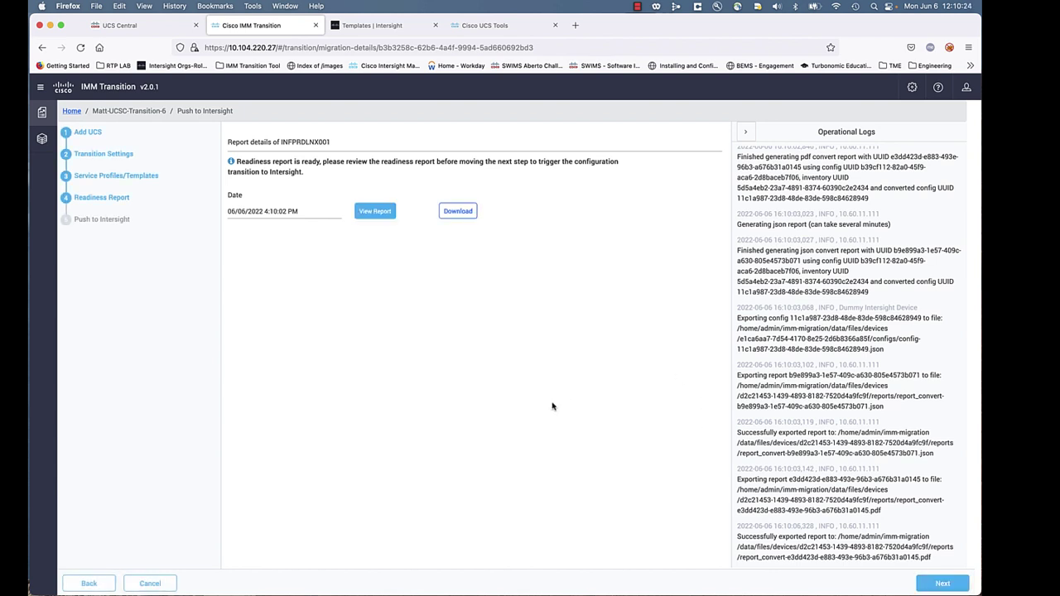
{"action": "left_click", "coordinate": [375, 212]}
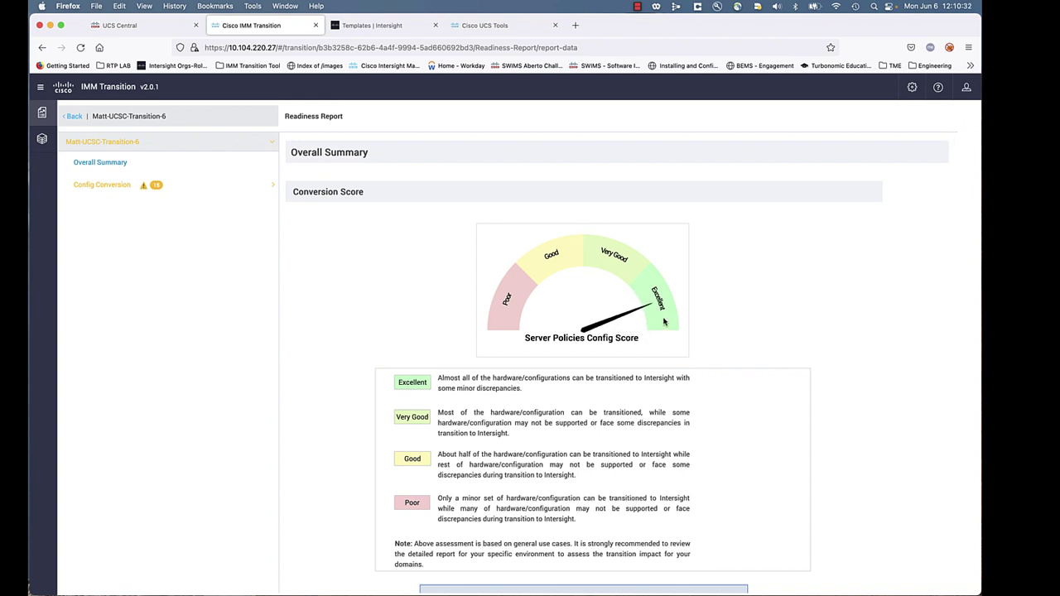
Step: Scroll through the Overall Summary, then review Config Conversion, Pools Conversion and WWNN Pools details
{"action": "left_click", "coordinate": [93, 165]}
{"action": "scroll", "coordinate": [406, 382], "scroll_direction": "down", "scroll_amount": 3}
{"action": "scroll", "coordinate": [406, 382], "scroll_direction": "down", "scroll_amount": 6}
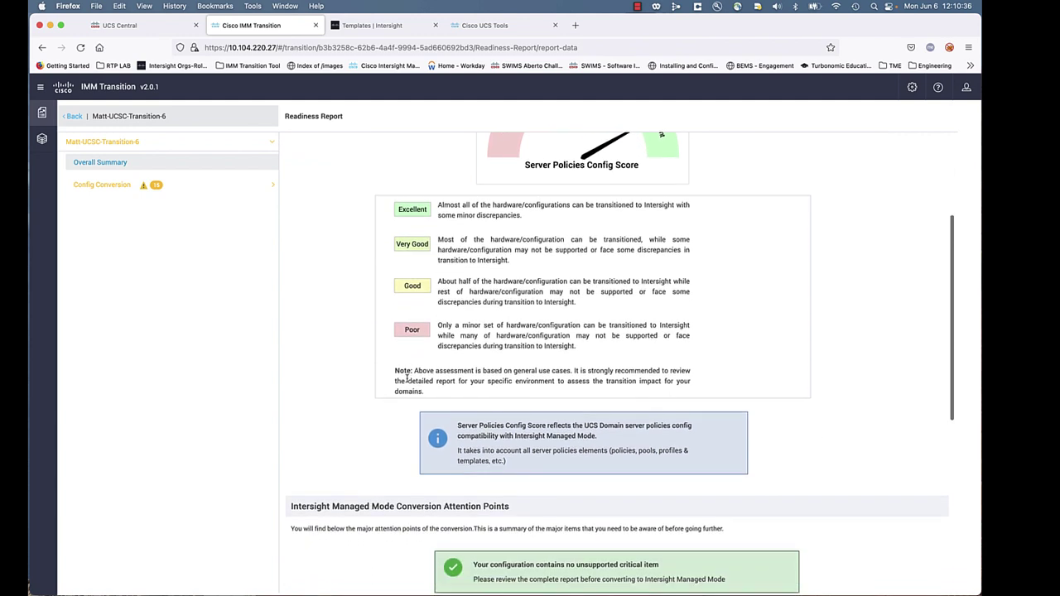
{"action": "scroll", "coordinate": [406, 381], "scroll_direction": "down", "scroll_amount": 1}
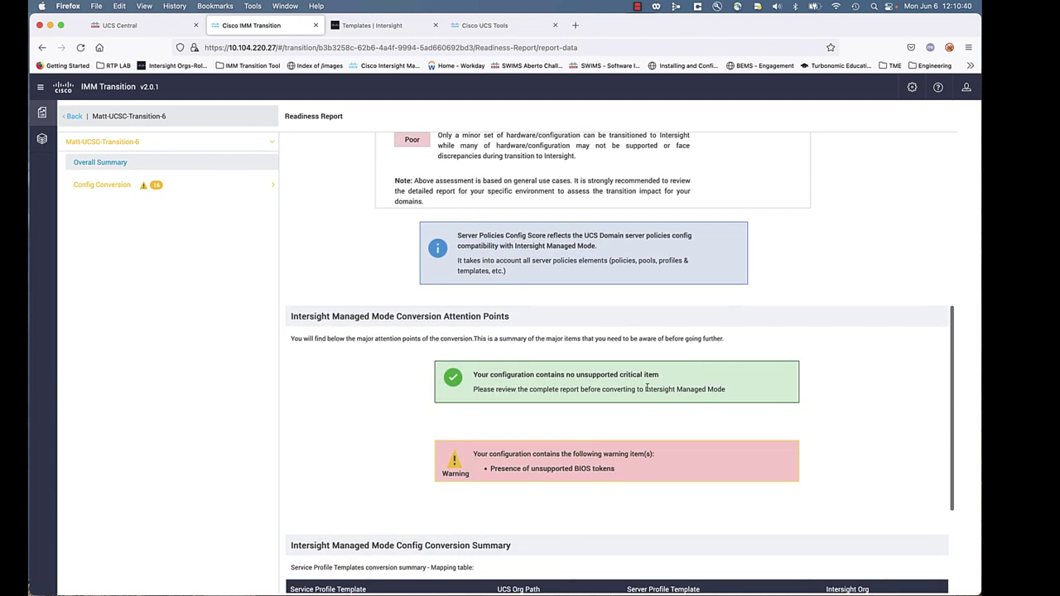
{"action": "scroll", "coordinate": [646, 387], "scroll_direction": "down", "scroll_amount": 2}
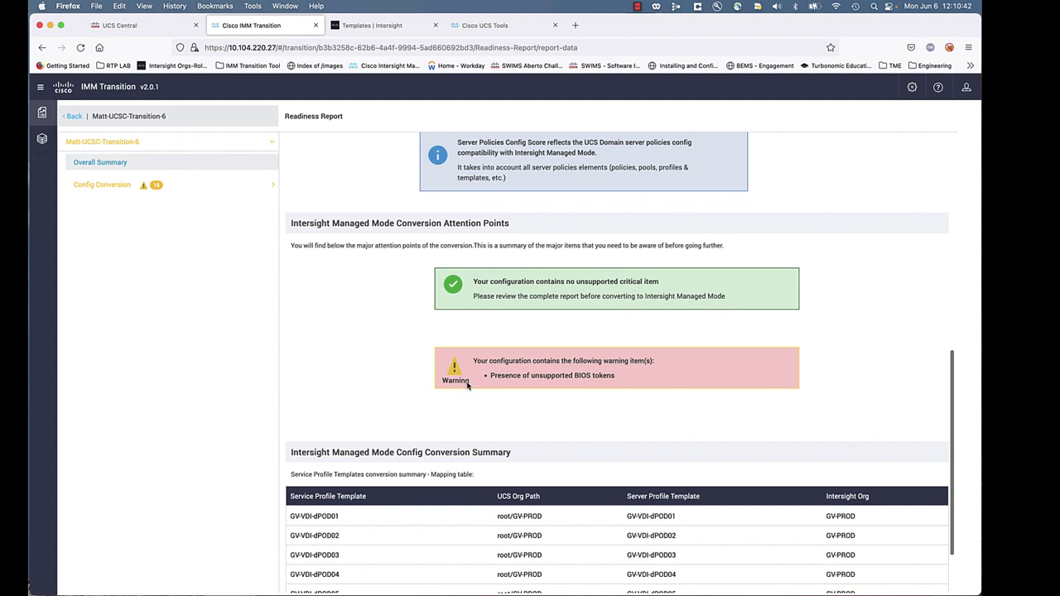
{"action": "left_click", "coordinate": [89, 185]}
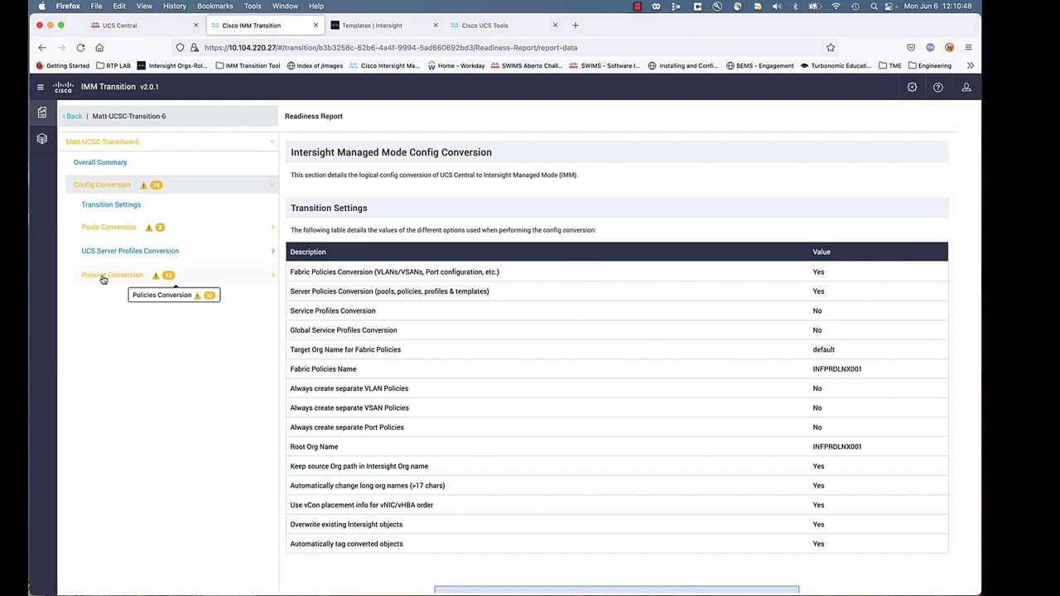
{"action": "left_click", "coordinate": [106, 229]}
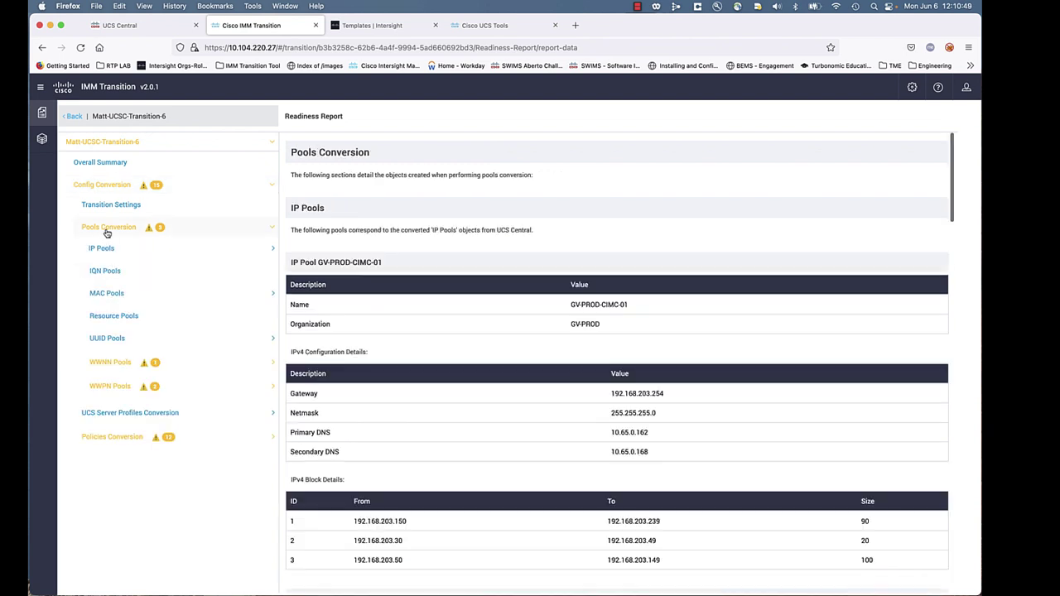
{"action": "left_click", "coordinate": [124, 364]}
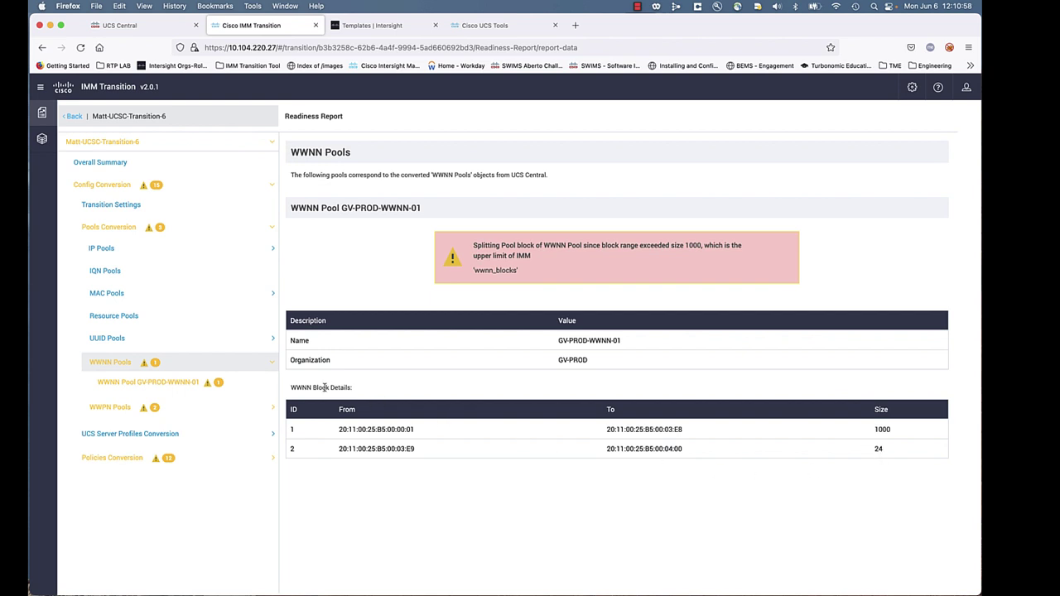
Step: Review Policies Conversion, BIOS and LAN Connectivity policy details, then return to the report step
{"action": "left_click", "coordinate": [116, 459]}
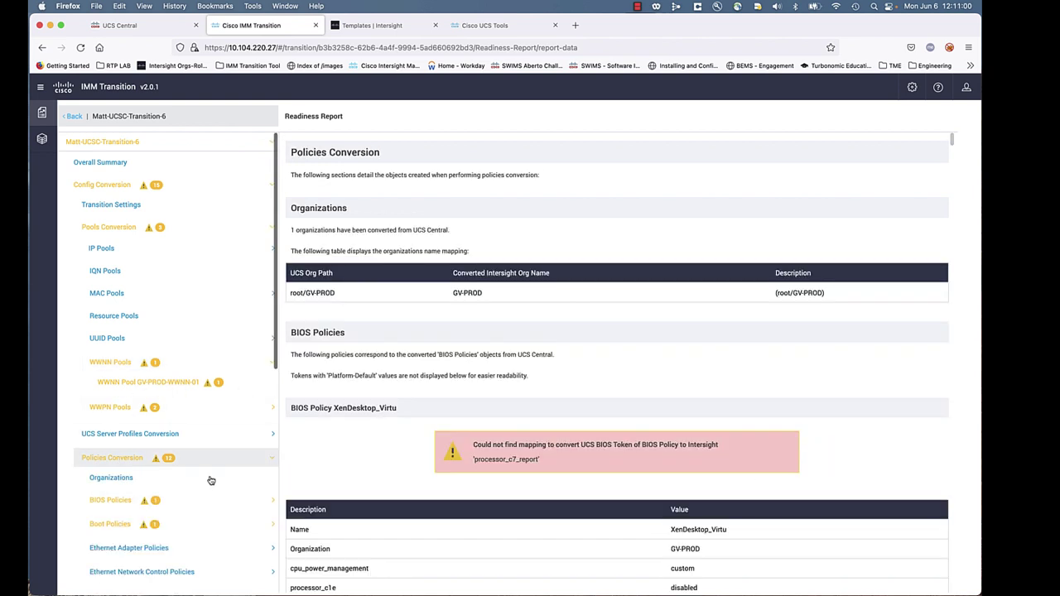
{"action": "scroll", "coordinate": [208, 514], "scroll_direction": "down", "scroll_amount": 4}
{"action": "left_click", "coordinate": [116, 341]}
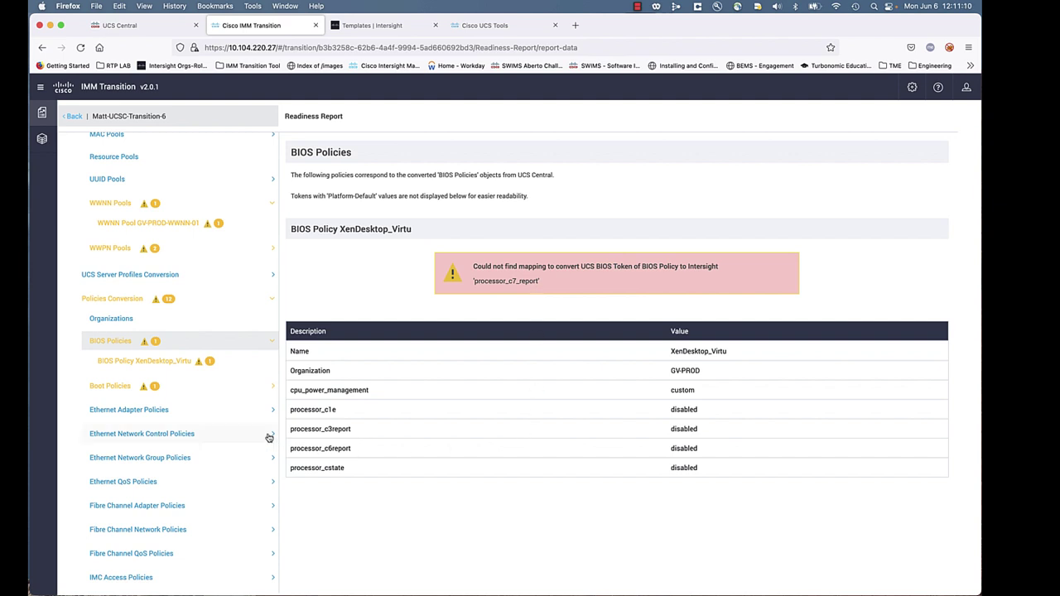
{"action": "scroll", "coordinate": [269, 436], "scroll_direction": "down", "scroll_amount": 3}
{"action": "scroll", "coordinate": [269, 436], "scroll_direction": "down", "scroll_amount": 1}
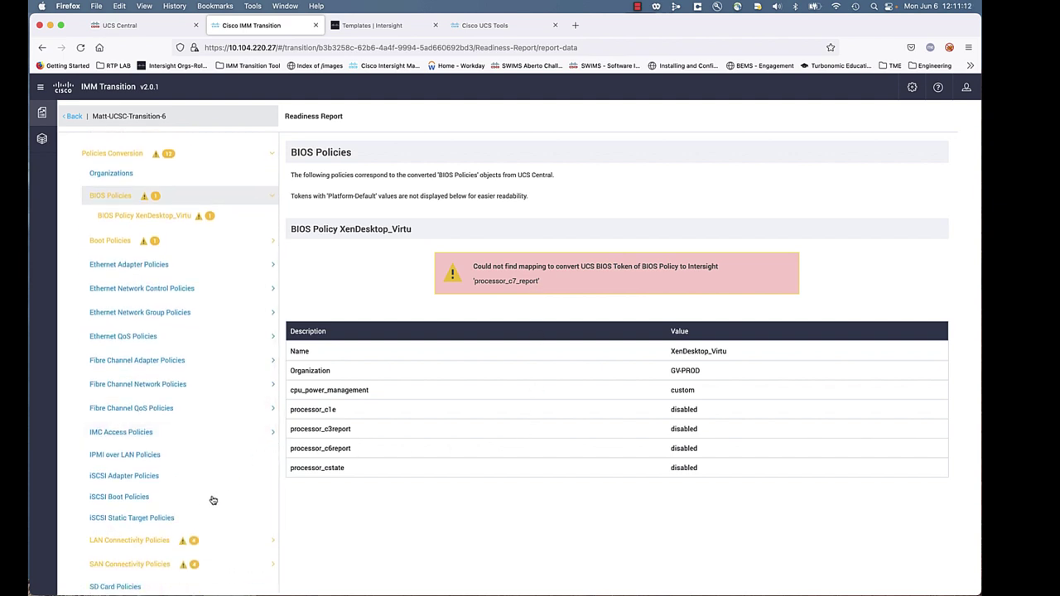
{"action": "left_click", "coordinate": [137, 543]}
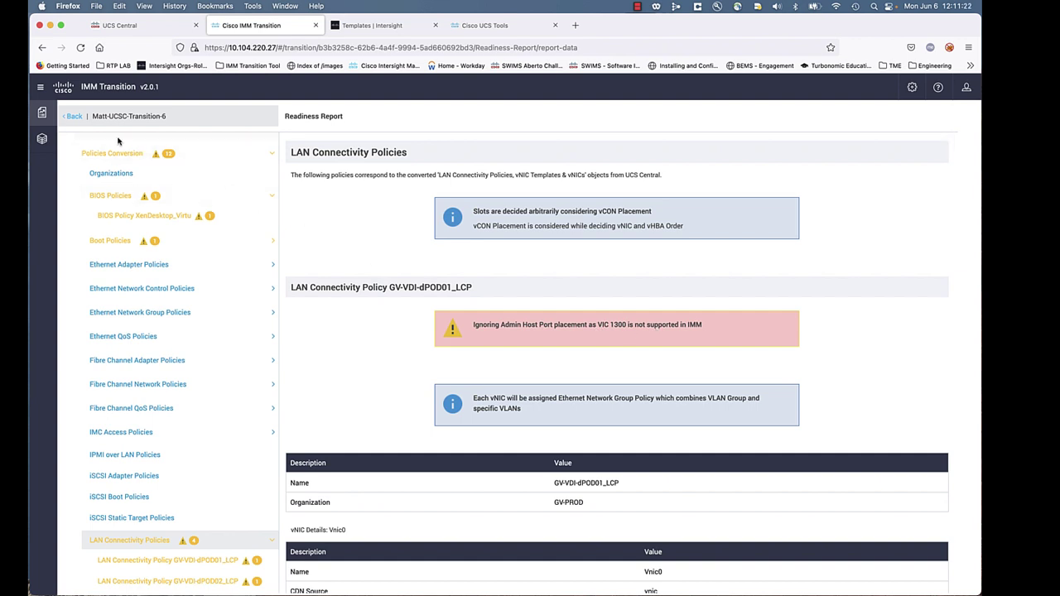
{"action": "left_click", "coordinate": [71, 119]}
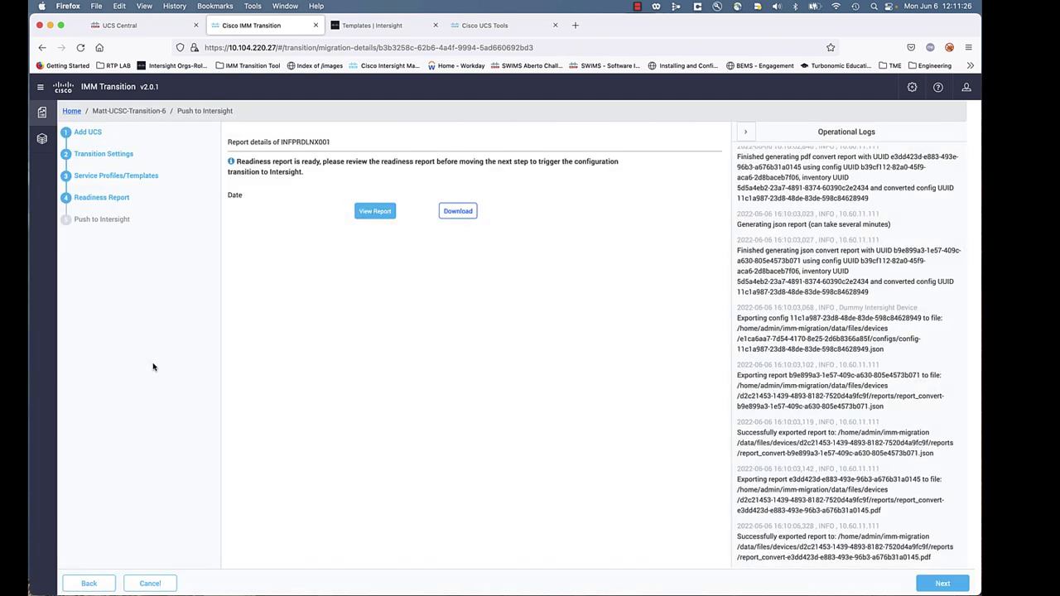
{"action": "left_click", "coordinate": [460, 210]}
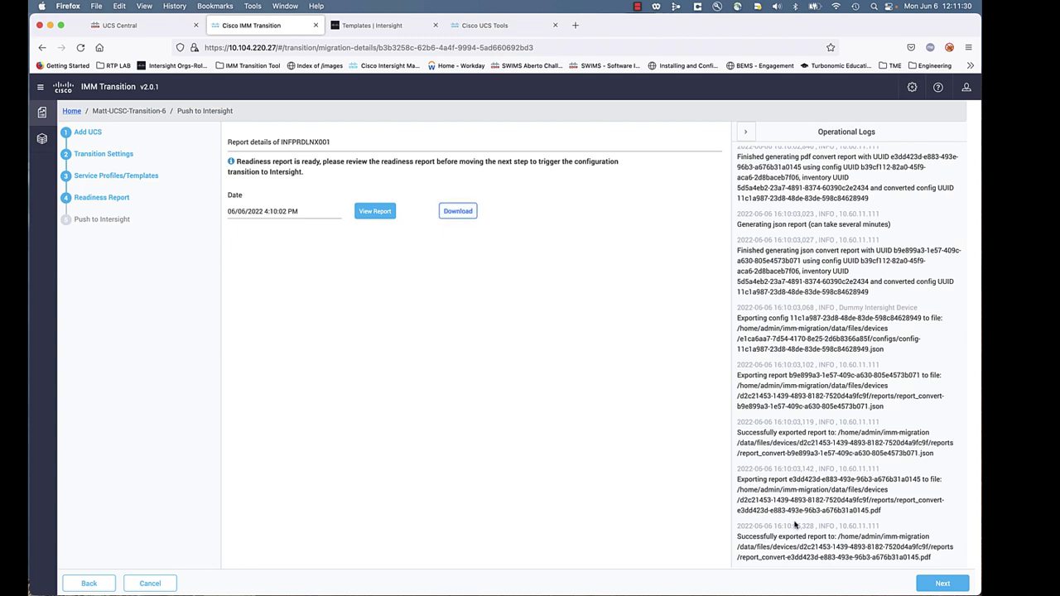
{"action": "left_click", "coordinate": [939, 584]}
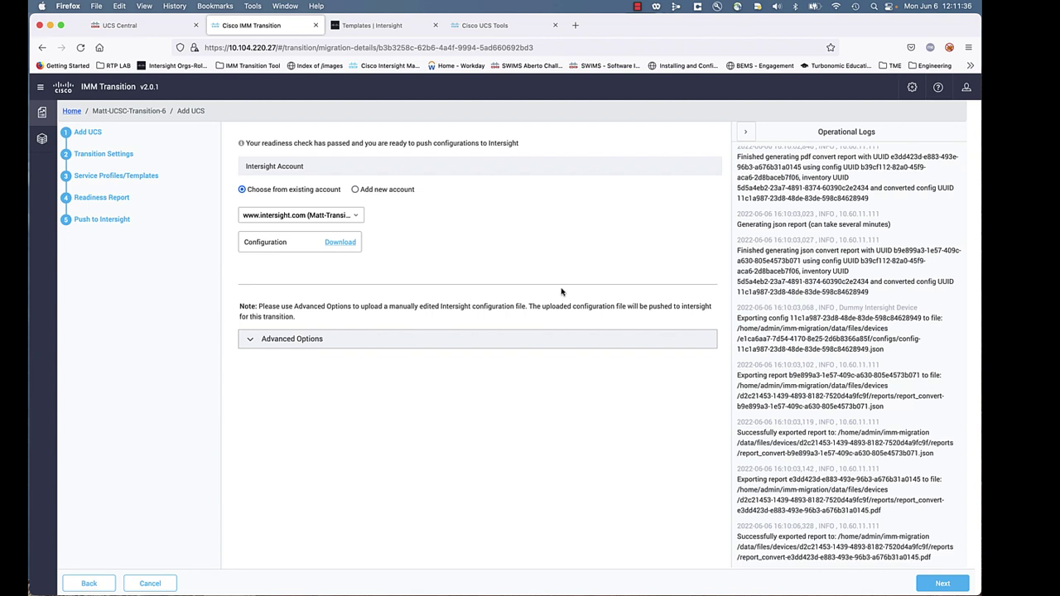
{"action": "left_click", "coordinate": [356, 190]}
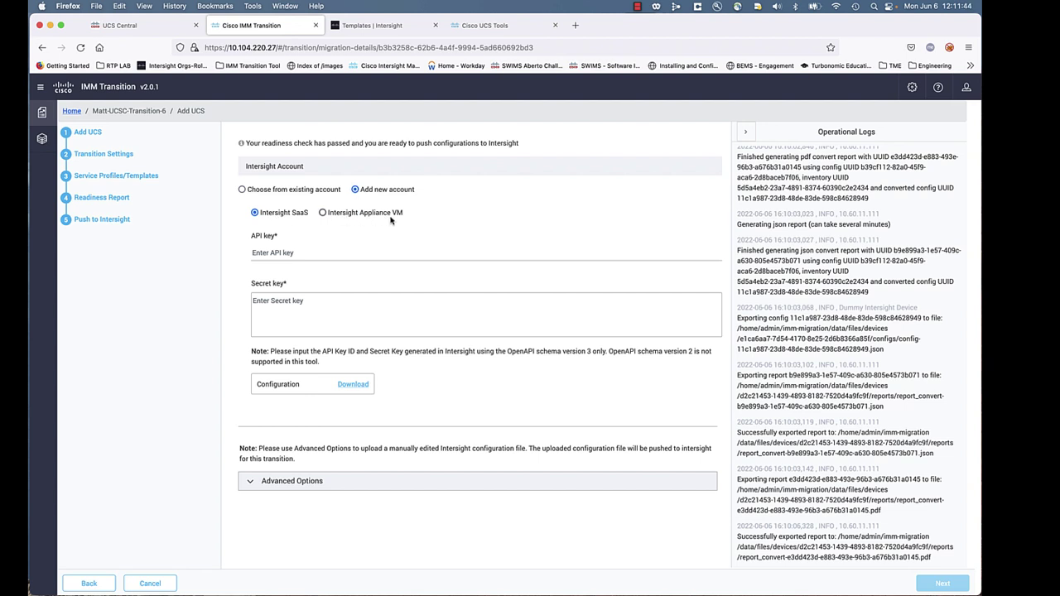
{"action": "left_click", "coordinate": [281, 191]}
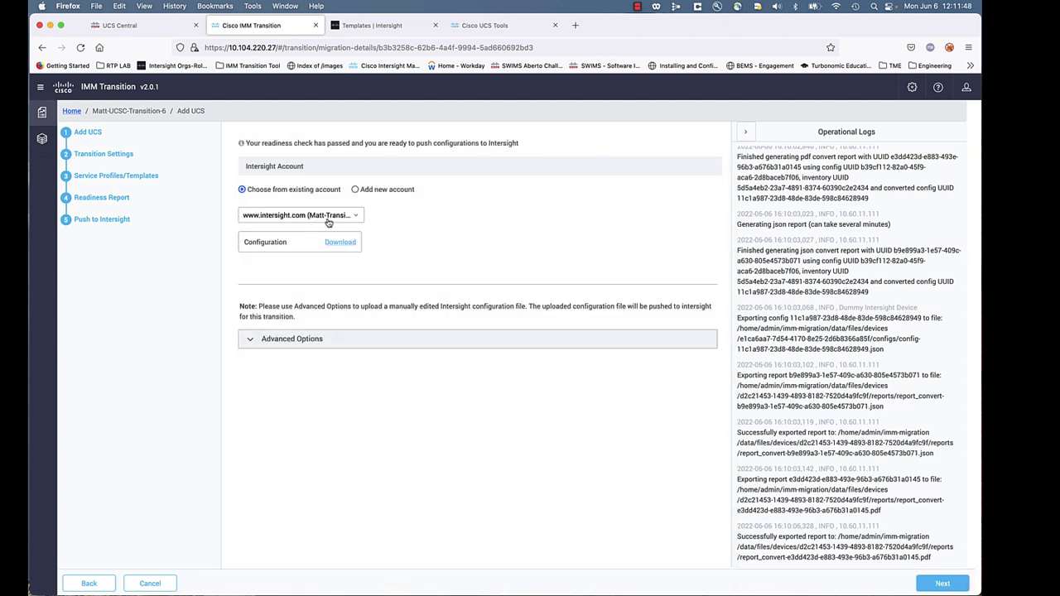
{"action": "left_click", "coordinate": [358, 216]}
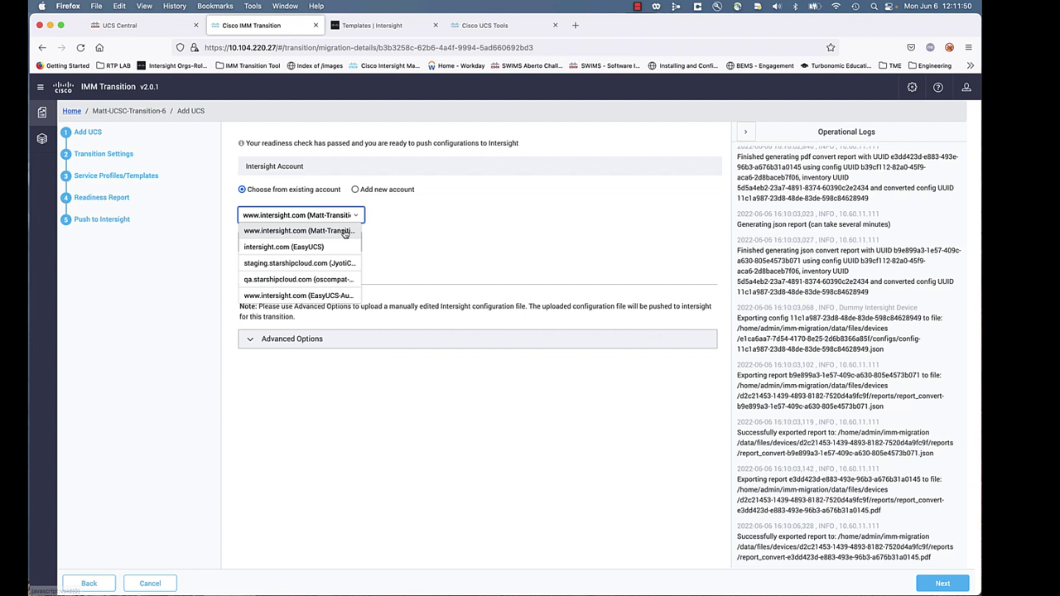
{"action": "left_click", "coordinate": [420, 232]}
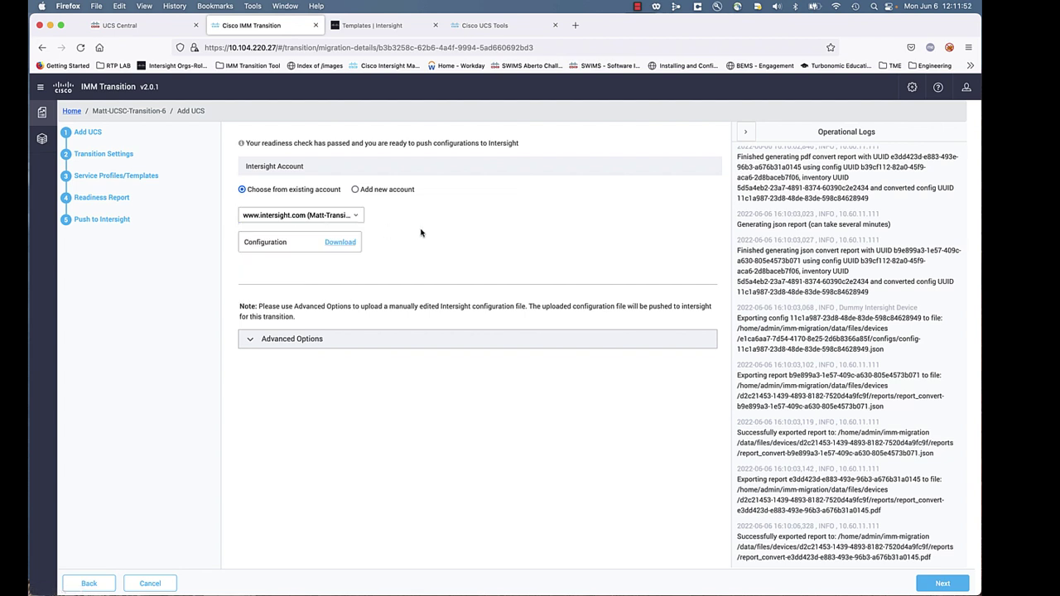
{"action": "left_click", "coordinate": [338, 244]}
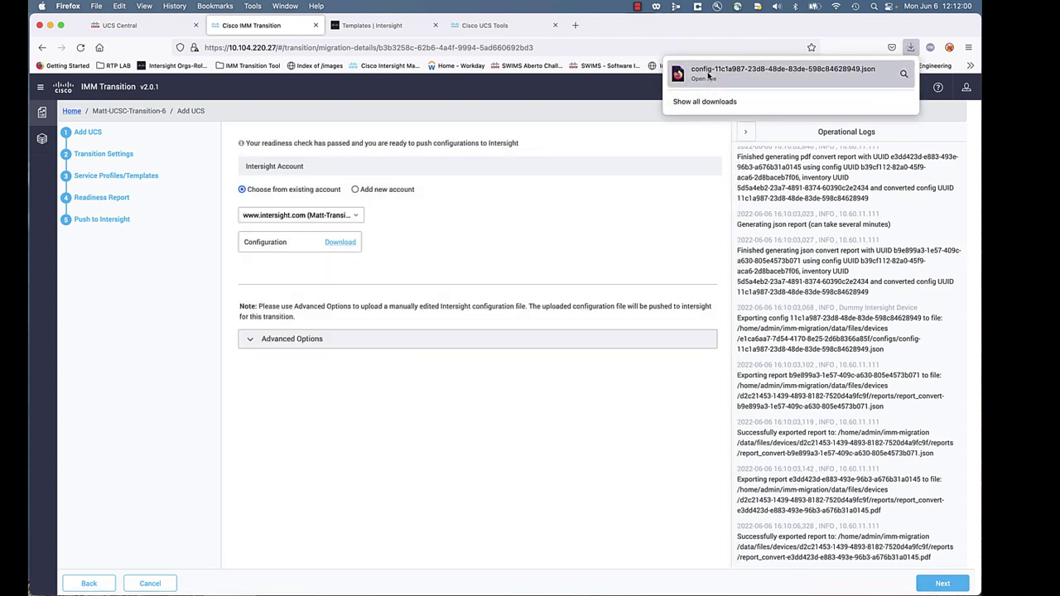
Step: View the downloaded configuration JSON in Firefox without saving it, then close the viewer
{"action": "left_click", "coordinate": [708, 75]}
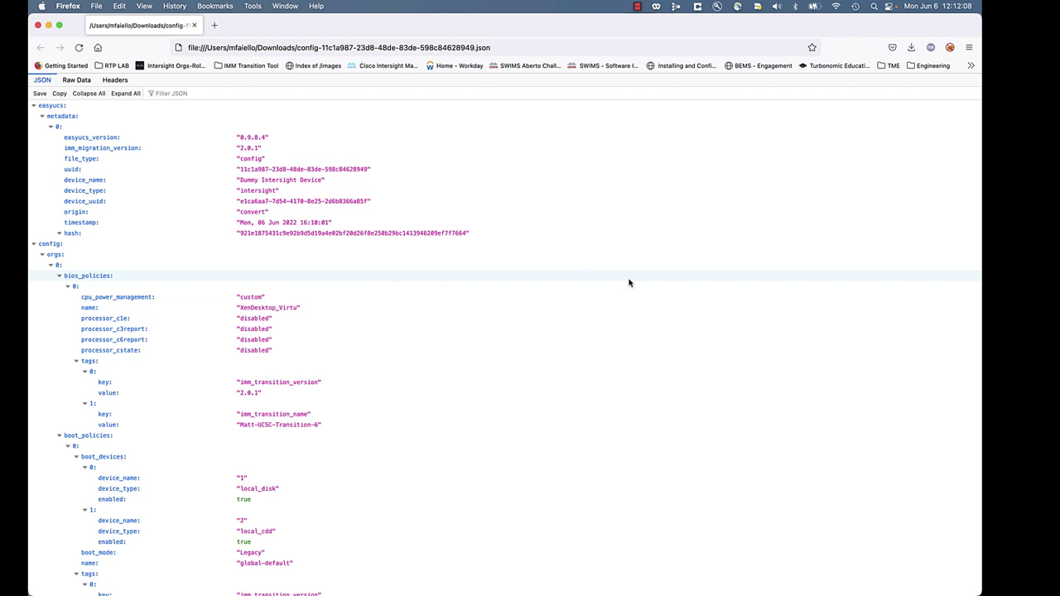
{"action": "left_click", "coordinate": [96, 6]}
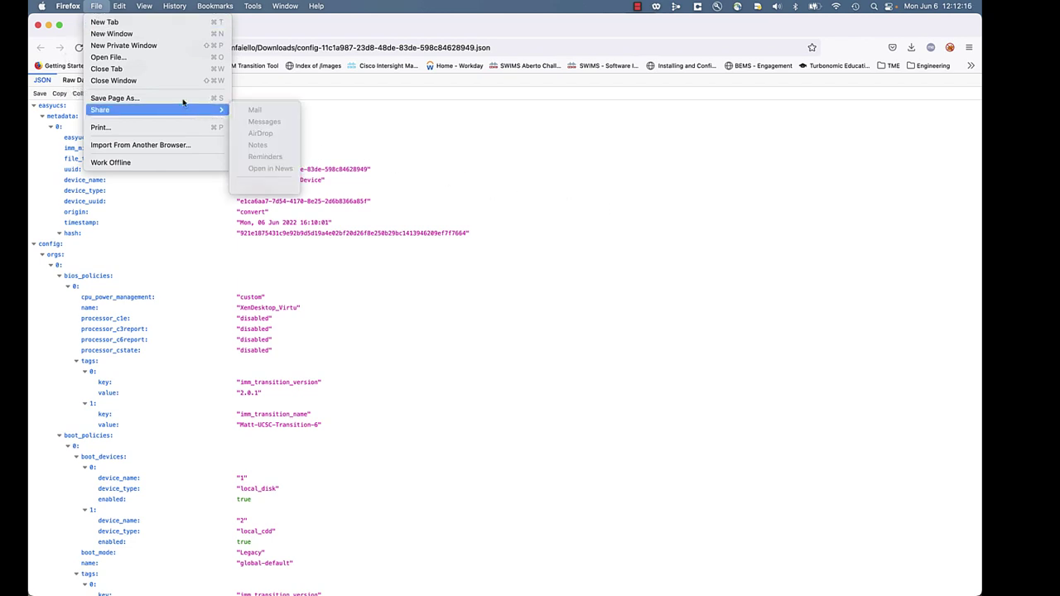
{"action": "left_click", "coordinate": [507, 209]}
{"action": "key", "text": "super+s"}
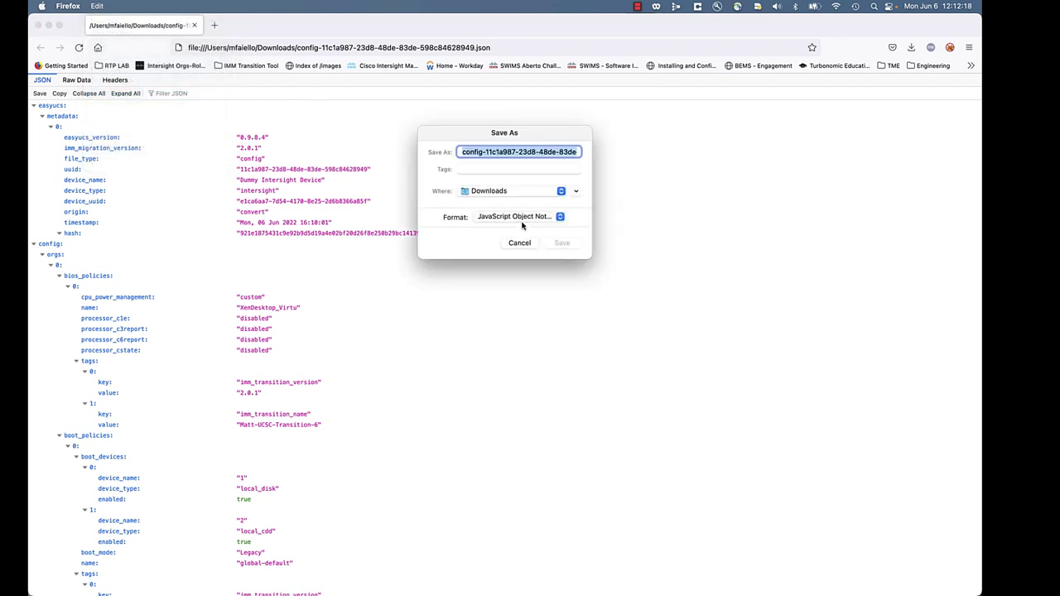
{"action": "left_click", "coordinate": [519, 243]}
{"action": "left_click", "coordinate": [37, 25]}
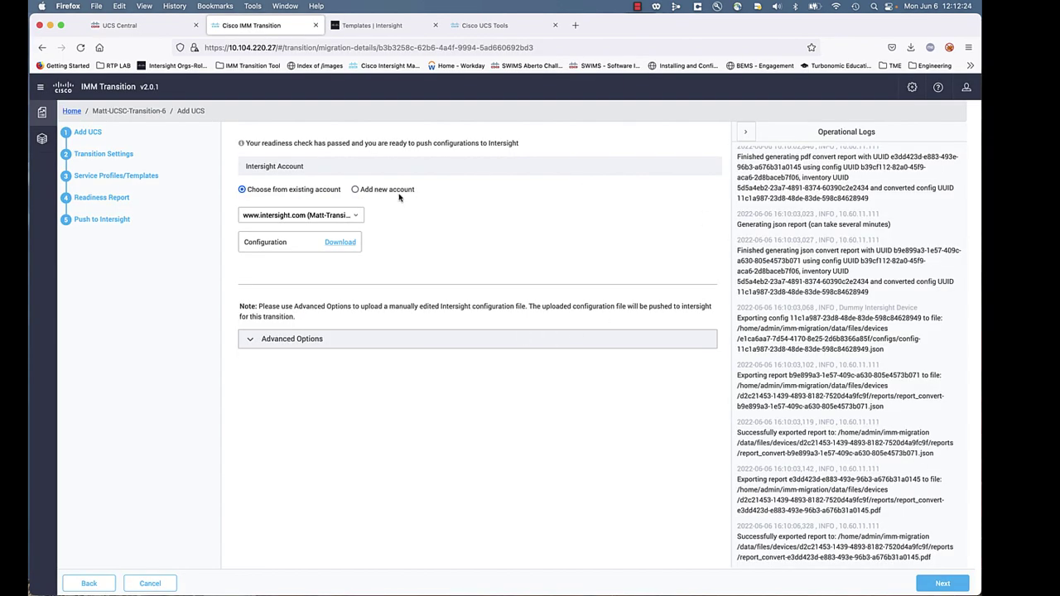
Step: Start the push to Intersight and highlight the connection, push and latest pool log entries
{"action": "left_click", "coordinate": [274, 342]}
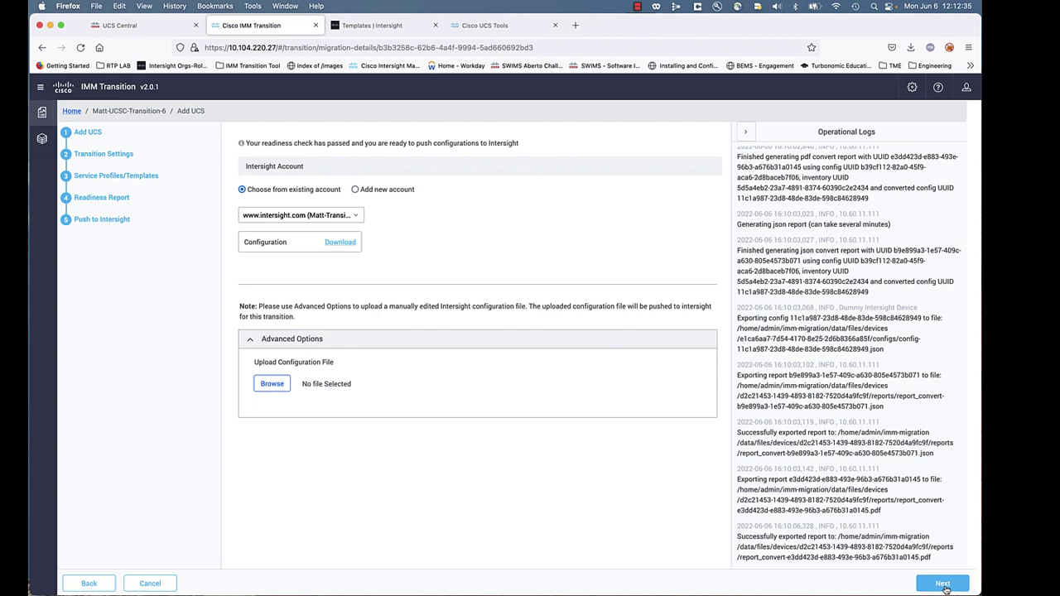
{"action": "left_click", "coordinate": [943, 584]}
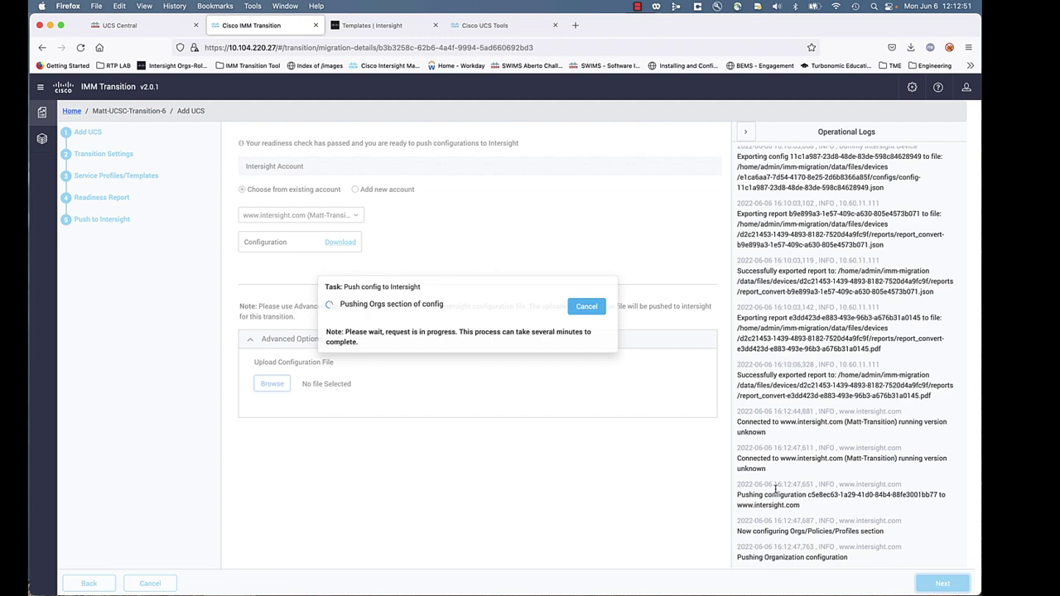
{"action": "left_click_drag", "start_coordinate": [789, 472], "coordinate": [735, 465]}
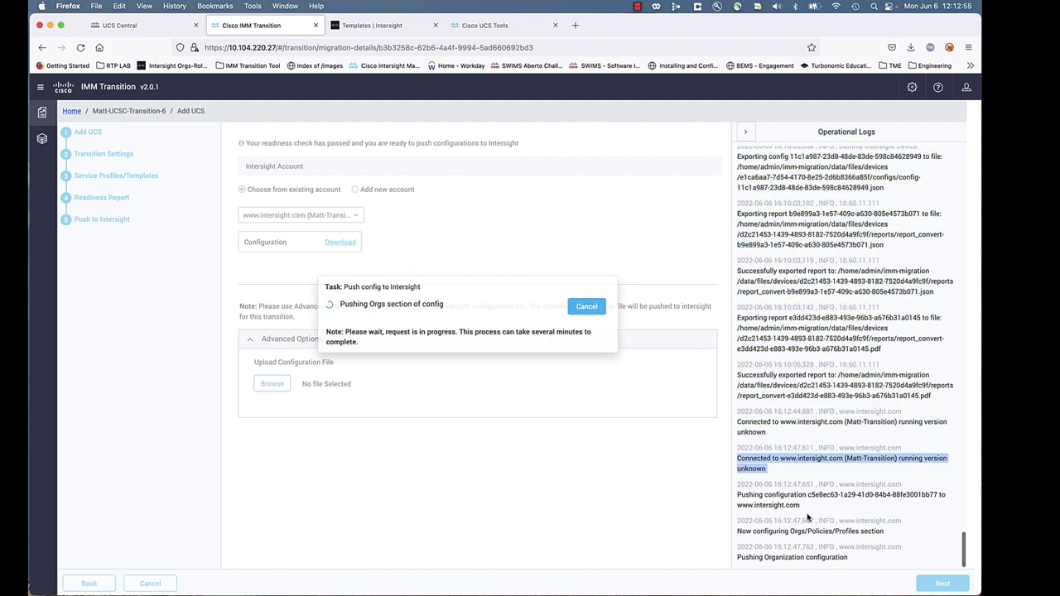
{"action": "left_click_drag", "start_coordinate": [801, 512], "coordinate": [732, 500]}
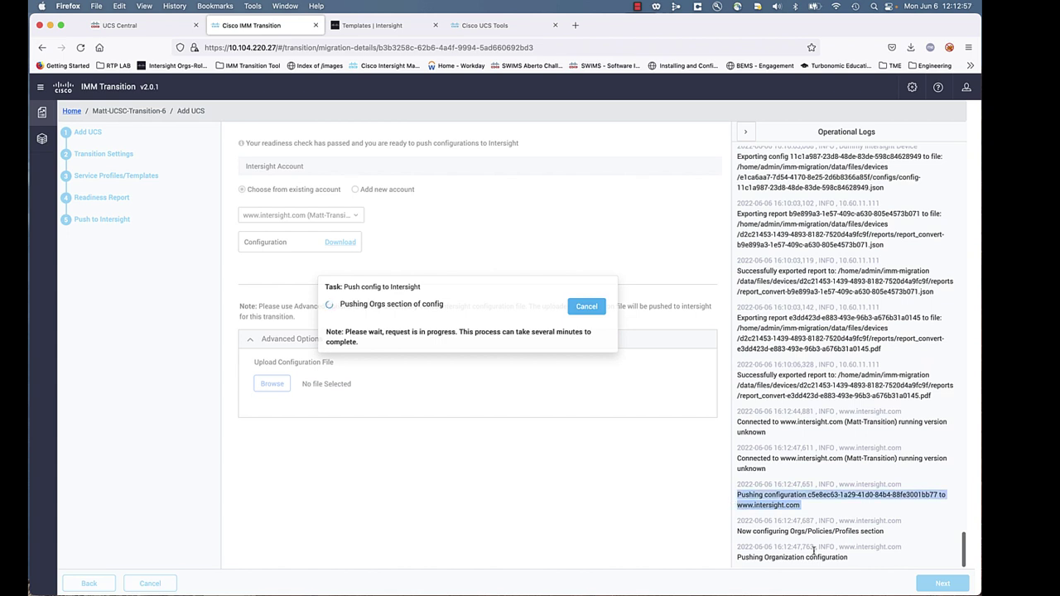
{"action": "left_click_drag", "start_coordinate": [855, 562], "coordinate": [620, 533]}
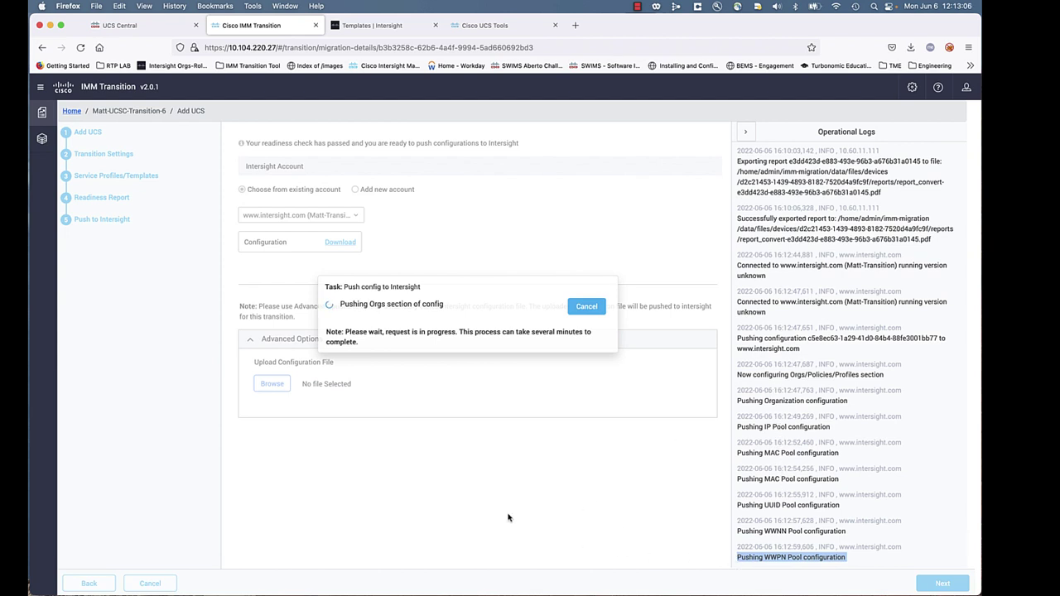
Step: Check the seven pools, GV-PROD-WWPN-A-01's address blocks and 17 policies, then return to the tool
{"action": "left_click", "coordinate": [382, 28]}
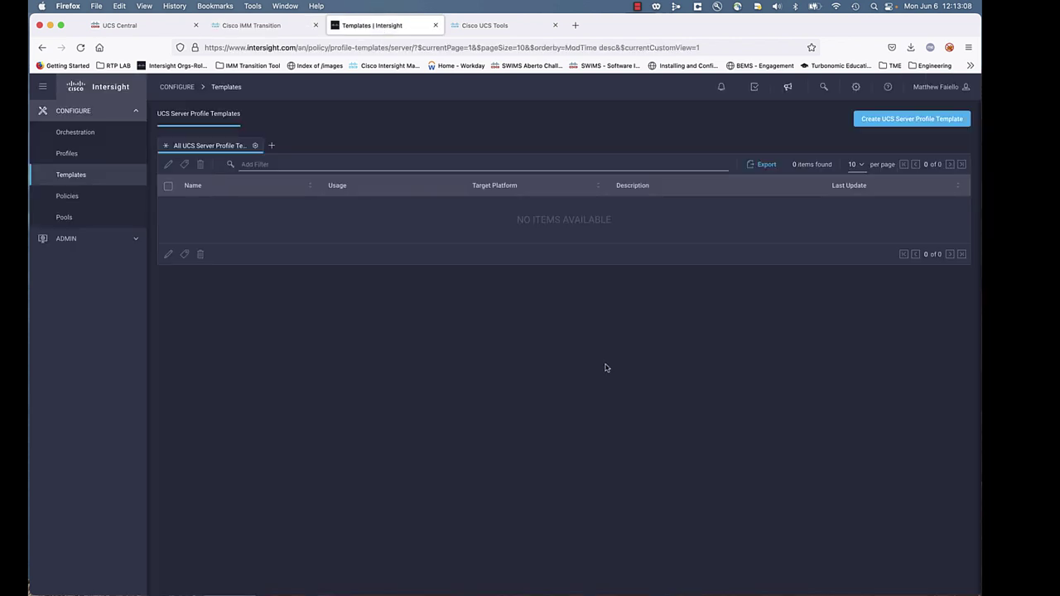
{"action": "left_click", "coordinate": [63, 217]}
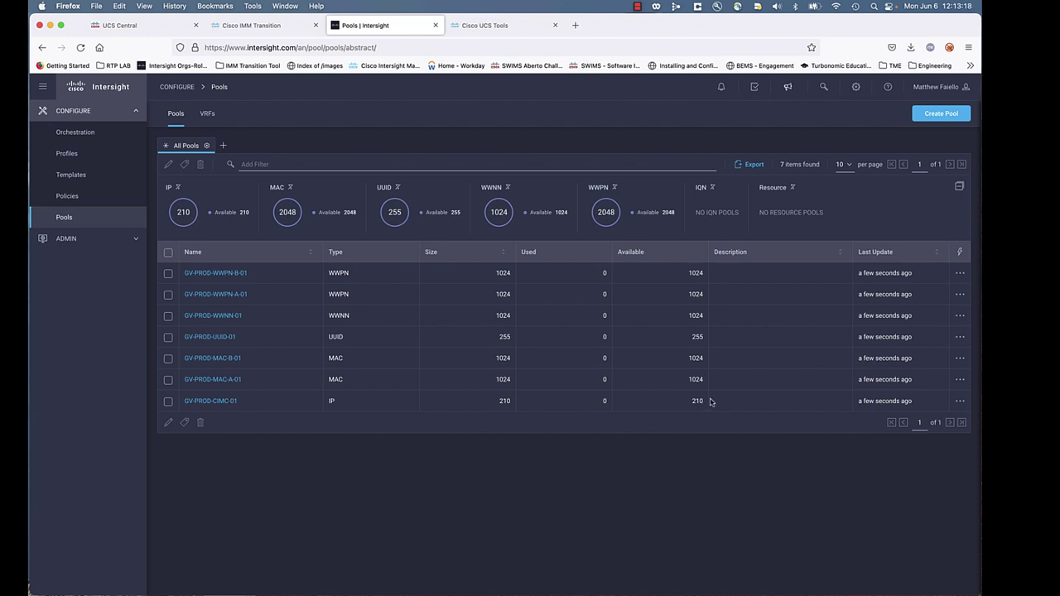
{"action": "left_click", "coordinate": [199, 296]}
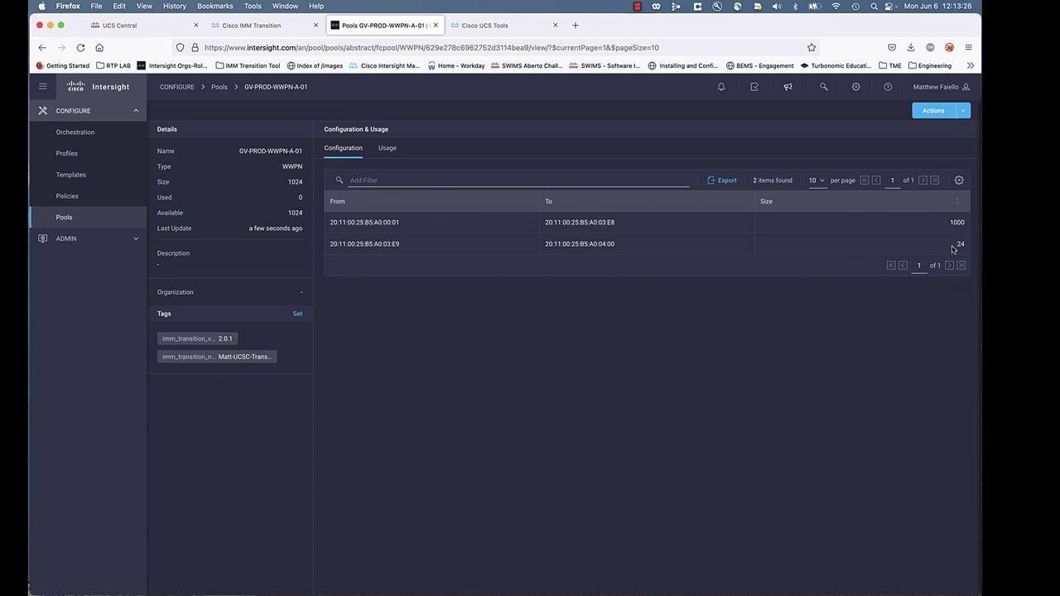
{"action": "left_click", "coordinate": [68, 197]}
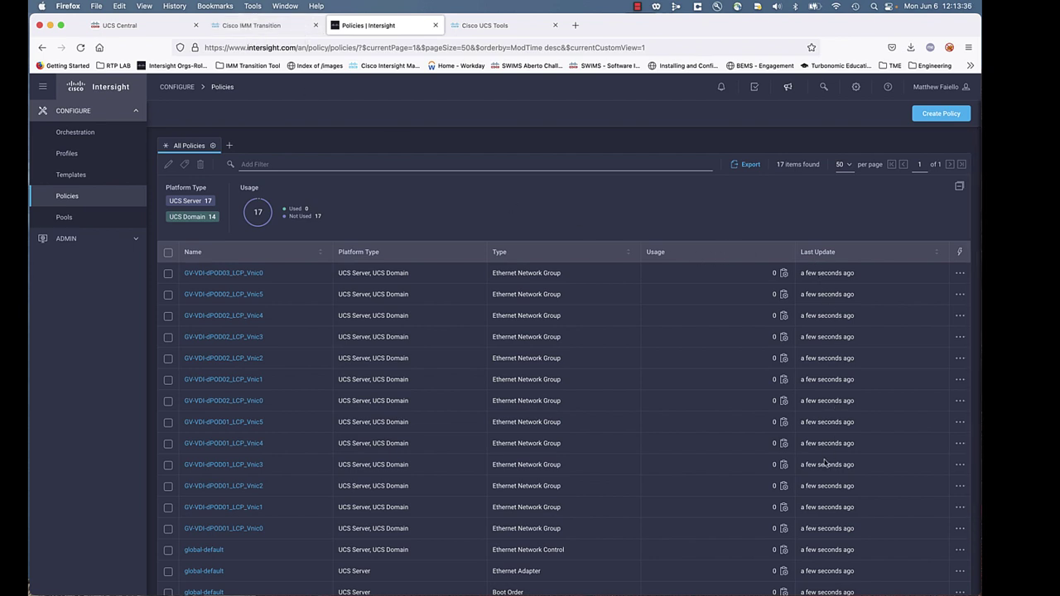
{"action": "left_click", "coordinate": [279, 22]}
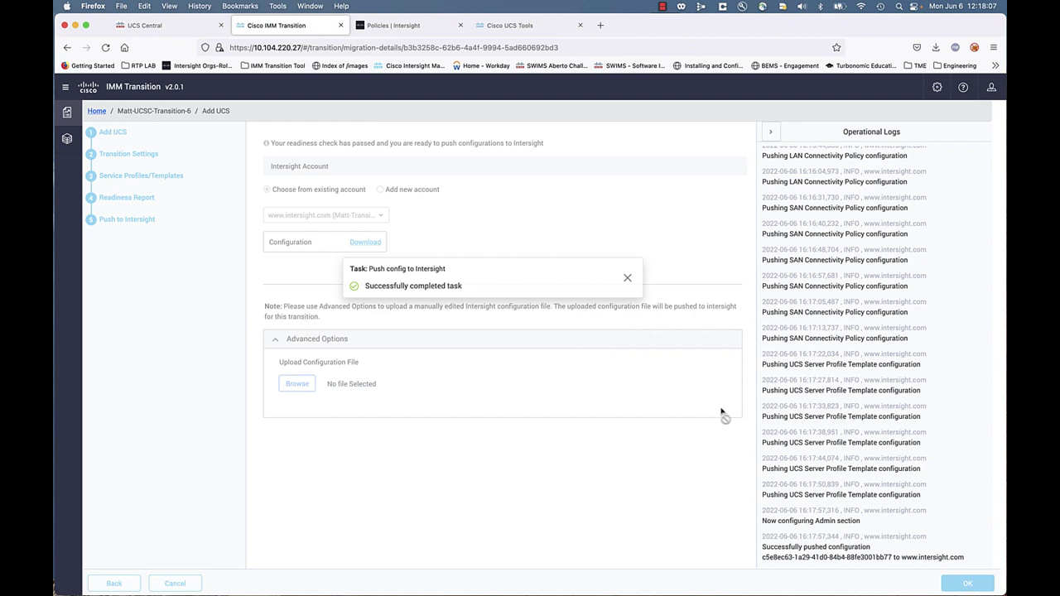
Step: Dismiss the push success message, return to the transitions list, and reopen Intersight's policy list
{"action": "left_click", "coordinate": [627, 278]}
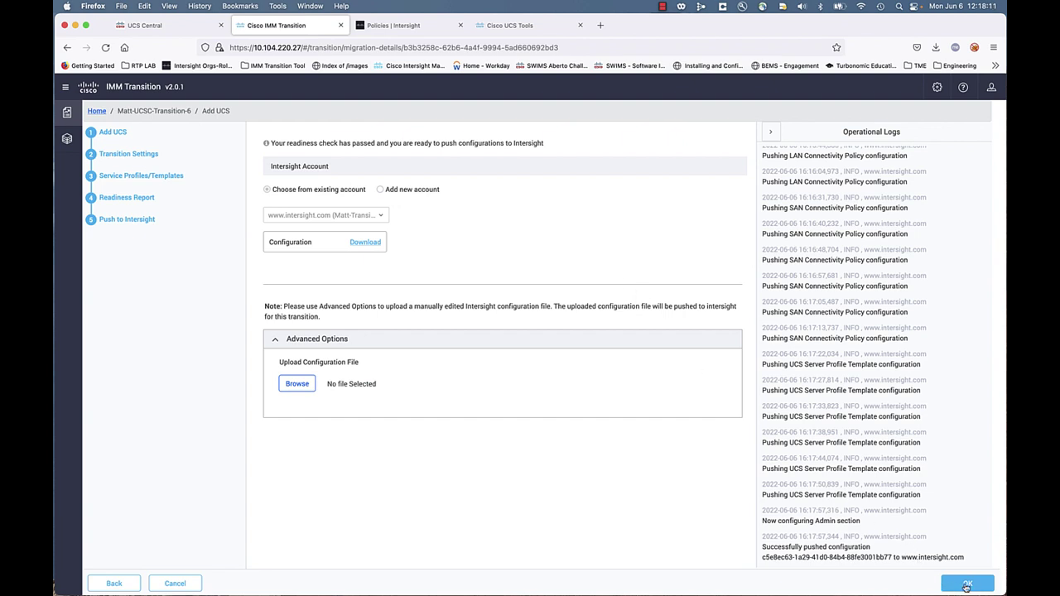
{"action": "left_click", "coordinate": [967, 584]}
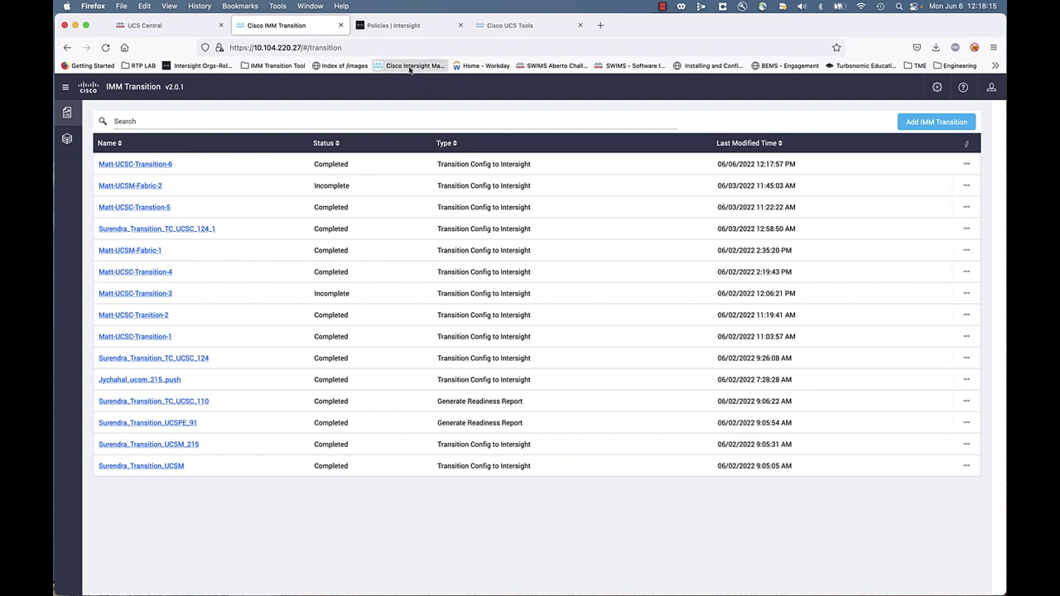
{"action": "left_click", "coordinate": [390, 25]}
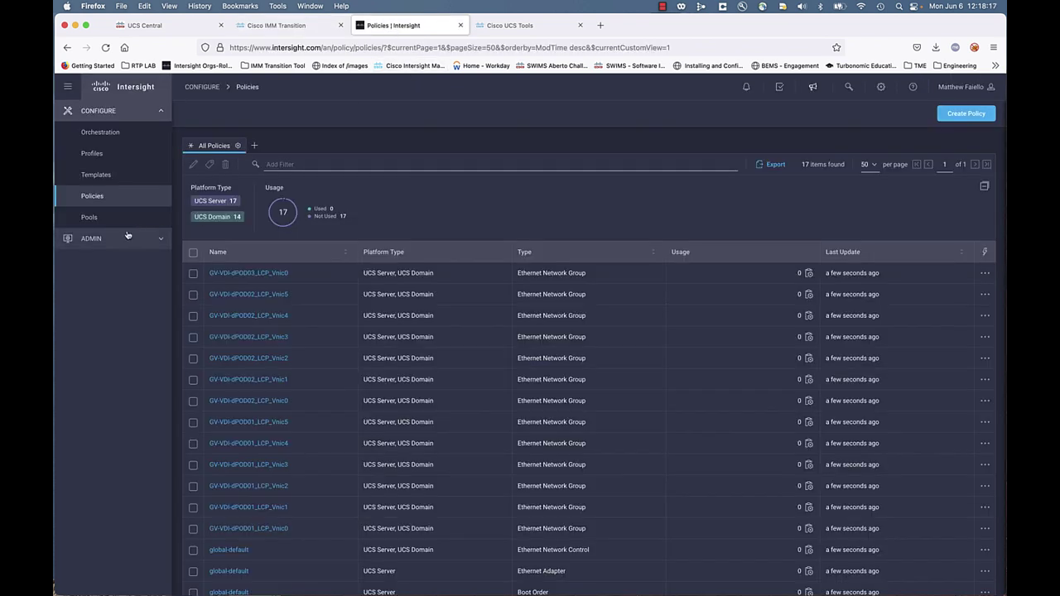
Step: Reload the Intersight policy list so all 62 pushed policies appear
{"action": "left_click", "coordinate": [98, 198]}
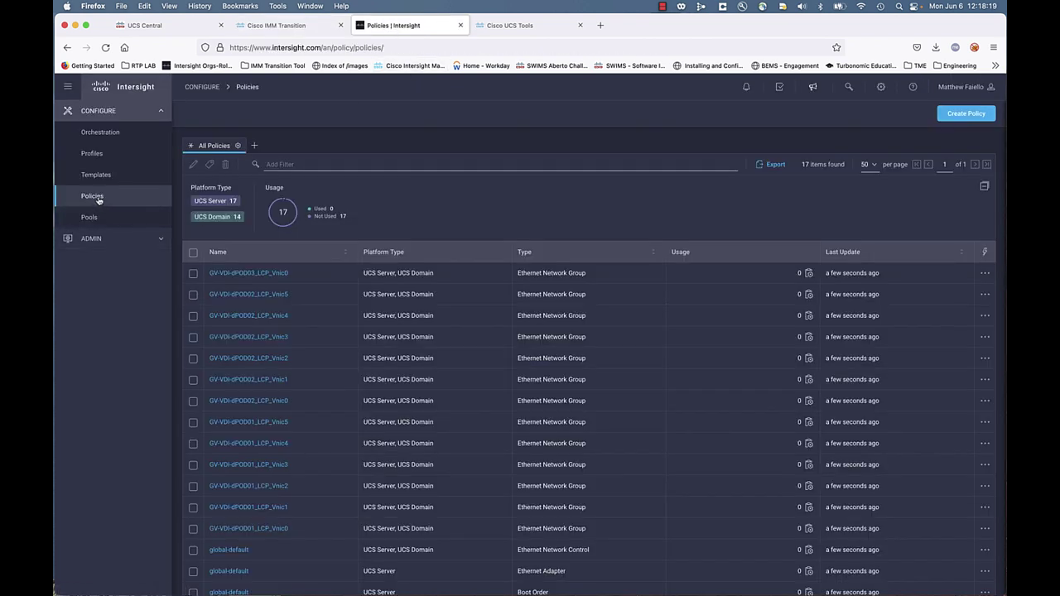
{"action": "left_click", "coordinate": [98, 198]}
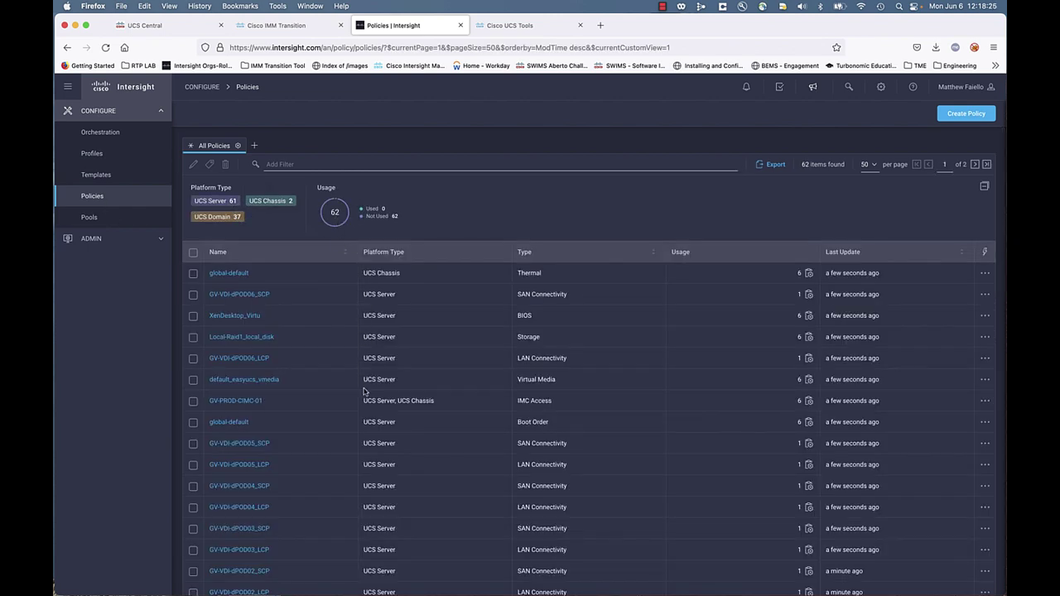
{"action": "scroll", "coordinate": [364, 391], "scroll_direction": "down", "scroll_amount": 3}
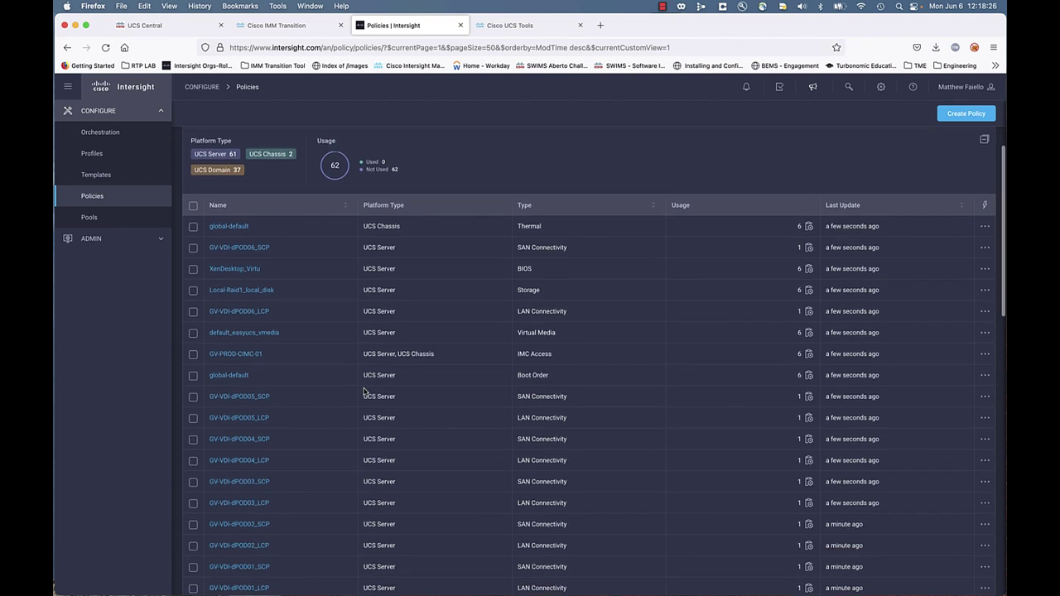
Step: Inspect GV-VDI-dPOD06_LCP's vNIC layout in the graphic editor and cancel without changes
{"action": "left_click", "coordinate": [255, 317]}
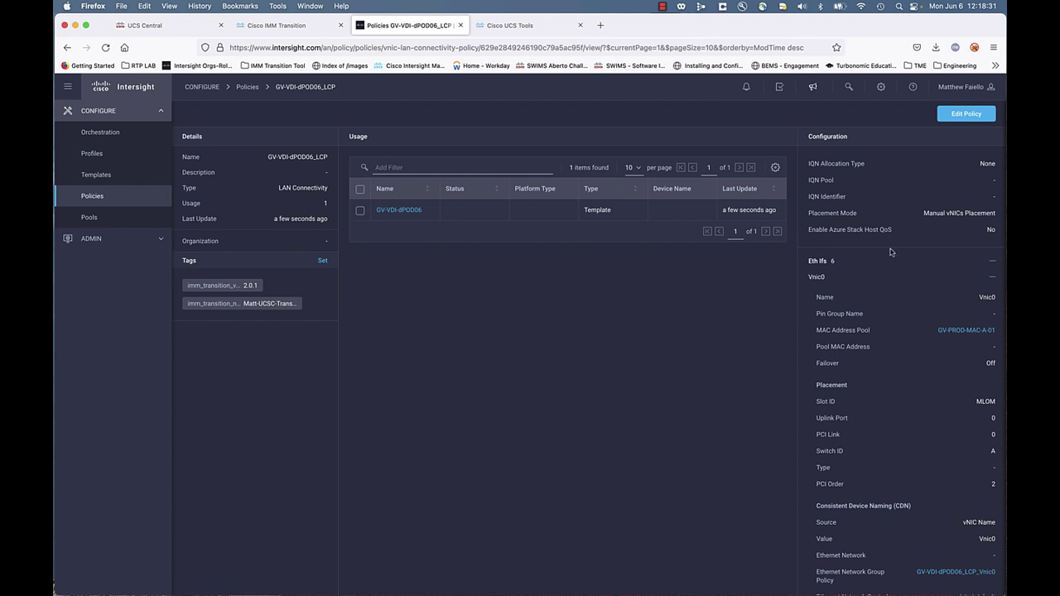
{"action": "left_click", "coordinate": [959, 116]}
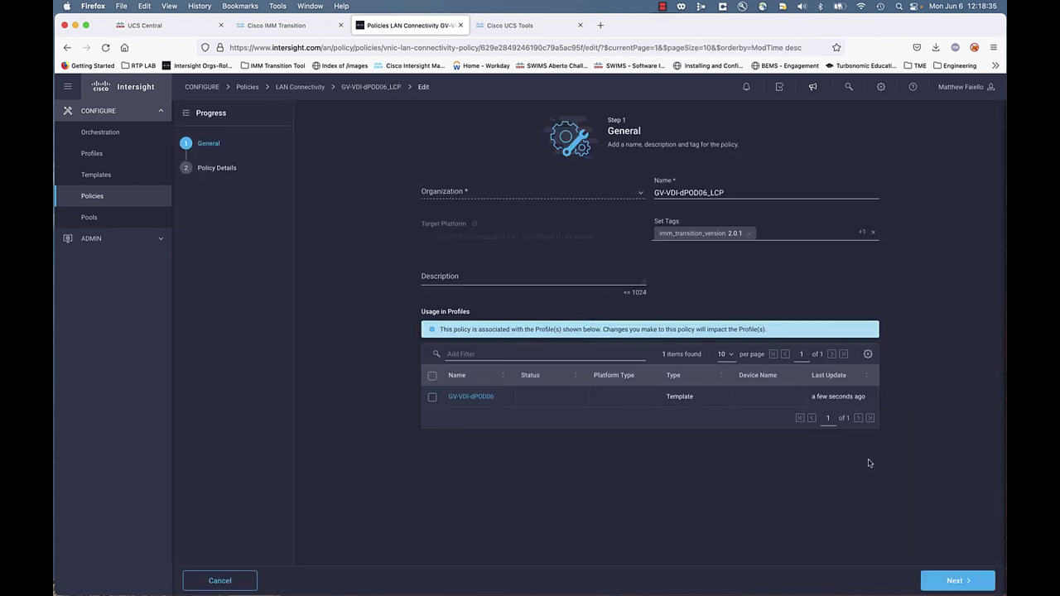
{"action": "left_click", "coordinate": [957, 581]}
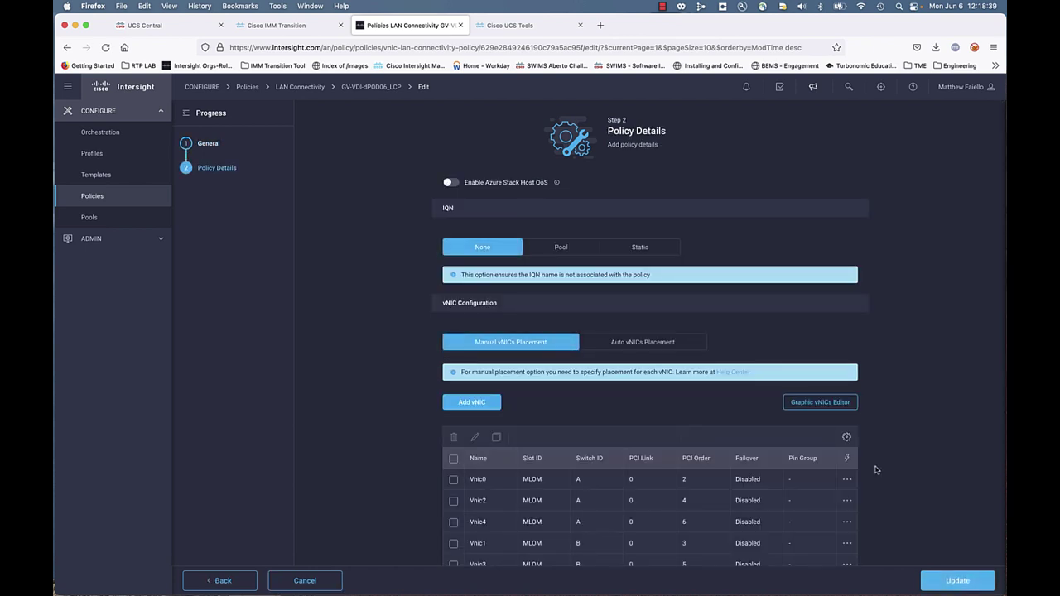
{"action": "left_click", "coordinate": [813, 404]}
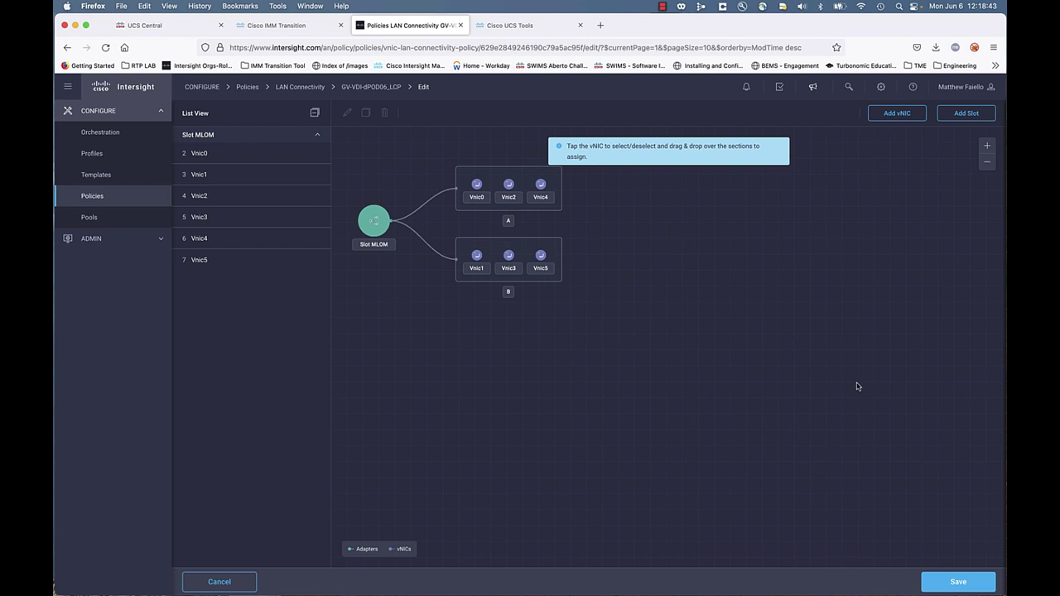
{"action": "left_click", "coordinate": [232, 587]}
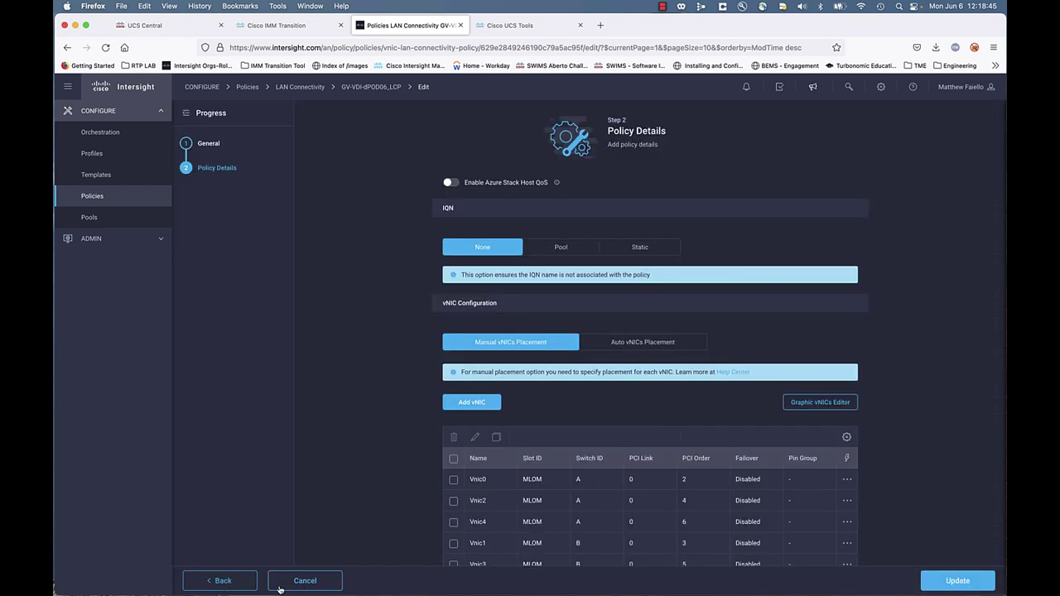
{"action": "left_click", "coordinate": [305, 581]}
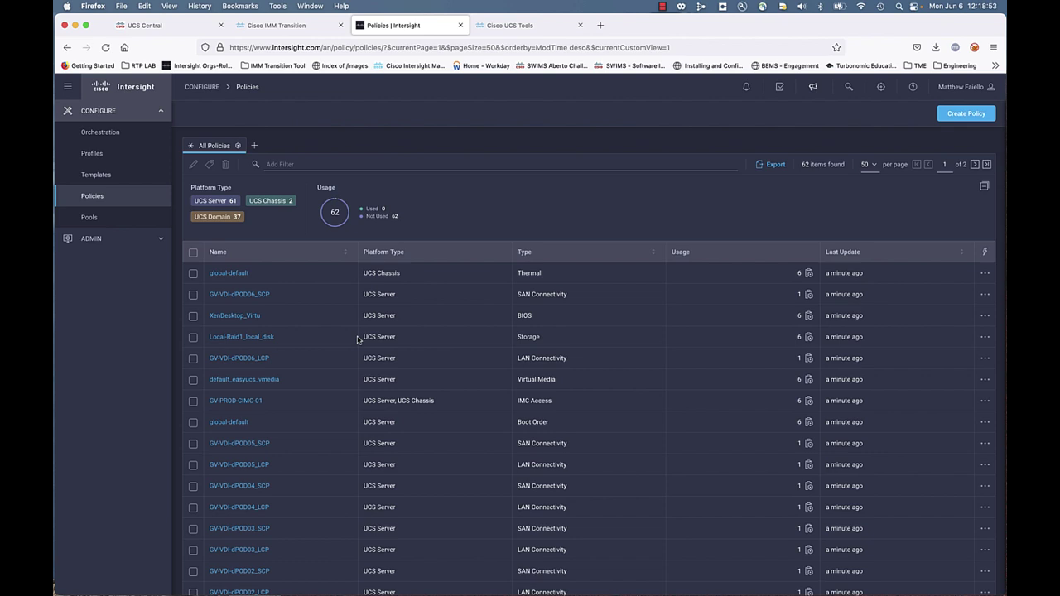
Step: View the six server profile templates, then the empty UCS Domain Profiles list
{"action": "left_click", "coordinate": [98, 175]}
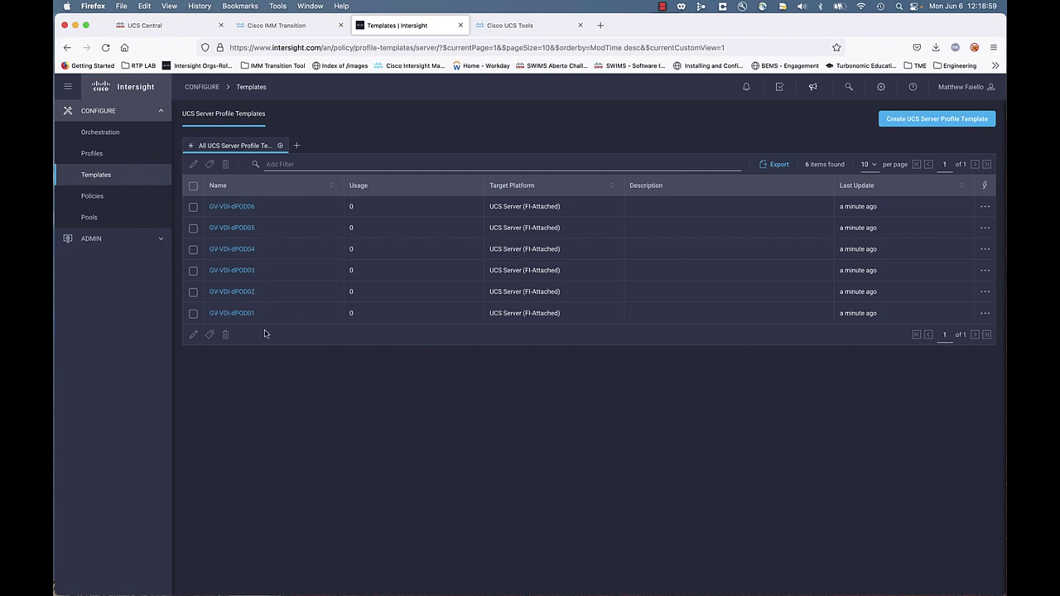
{"action": "left_click", "coordinate": [99, 160]}
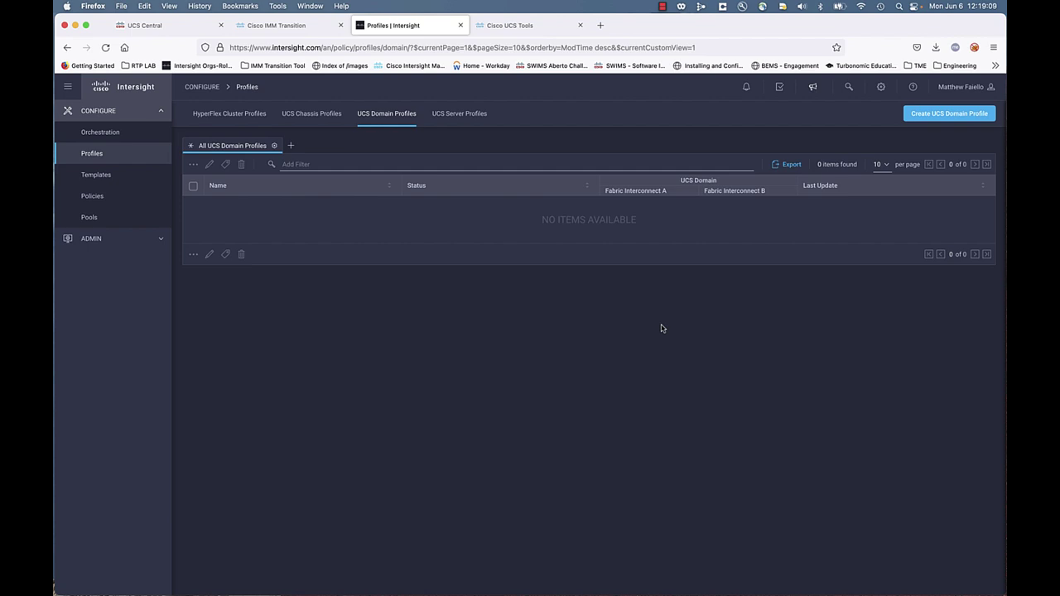
Step: Create transition Matt-UCSM-Fabric-3 of type Transition Config to Intersight and continue to Add UCS
{"action": "left_click", "coordinate": [269, 27]}
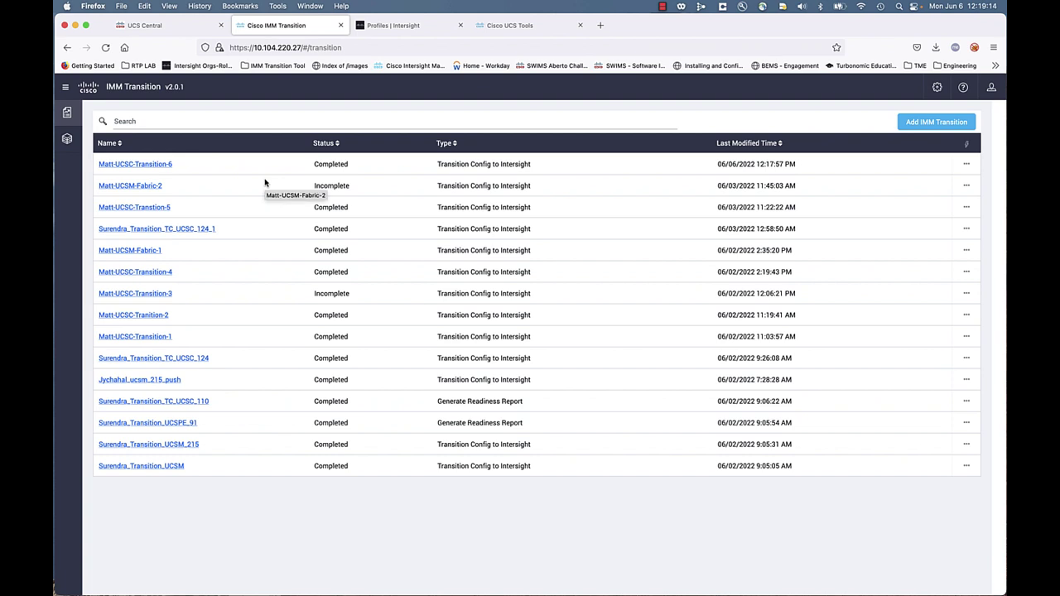
{"action": "left_click", "coordinate": [938, 124]}
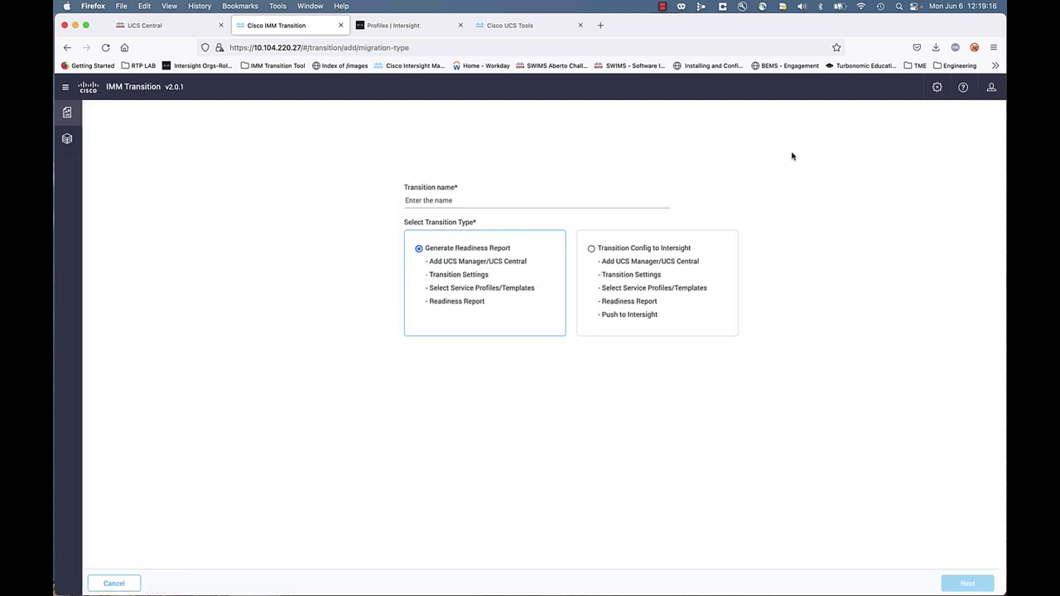
{"action": "left_click", "coordinate": [479, 202]}
{"action": "type", "text": "Matt"}
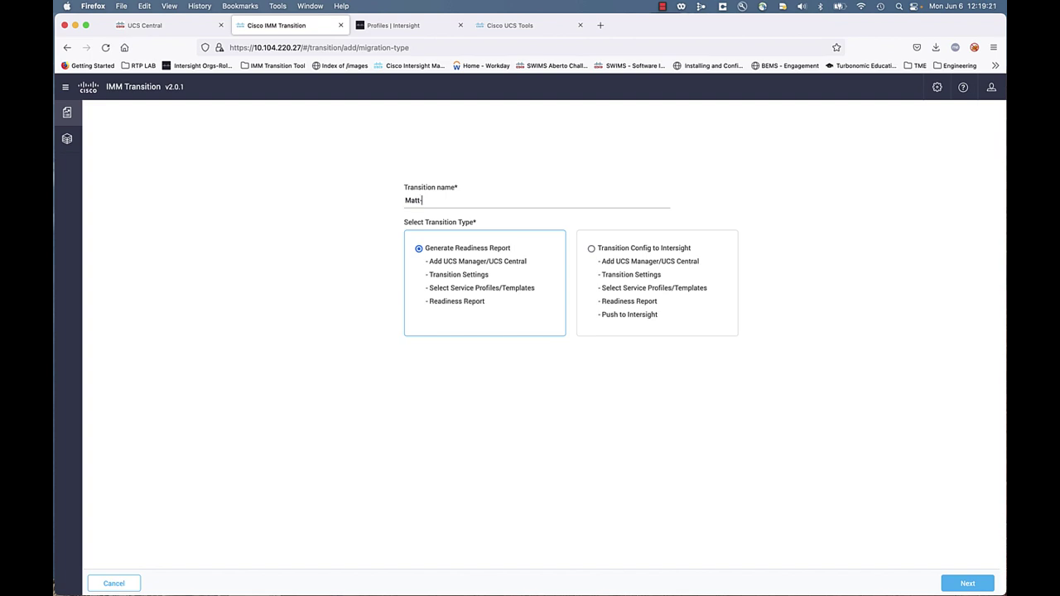
{"action": "type", "text": "-UCSM-Fabric-3"}
{"action": "left_click", "coordinate": [592, 249]}
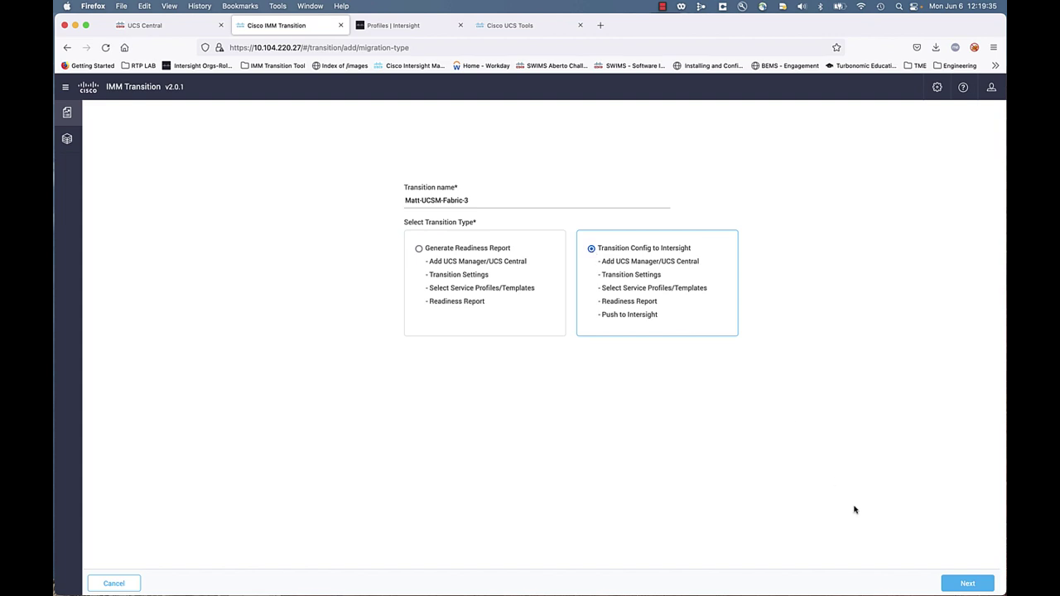
{"action": "left_click", "coordinate": [960, 584]}
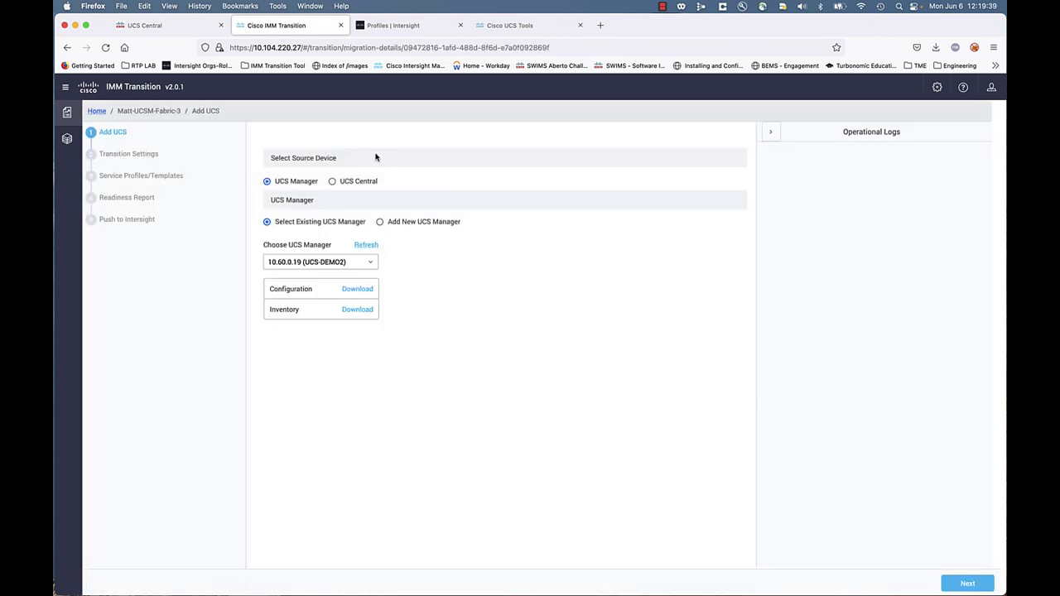
Step: Keep UCS Manager UCS-DEMO2 as the source and continue to Transition Settings
{"action": "left_click", "coordinate": [370, 267]}
{"action": "left_click", "coordinate": [372, 268]}
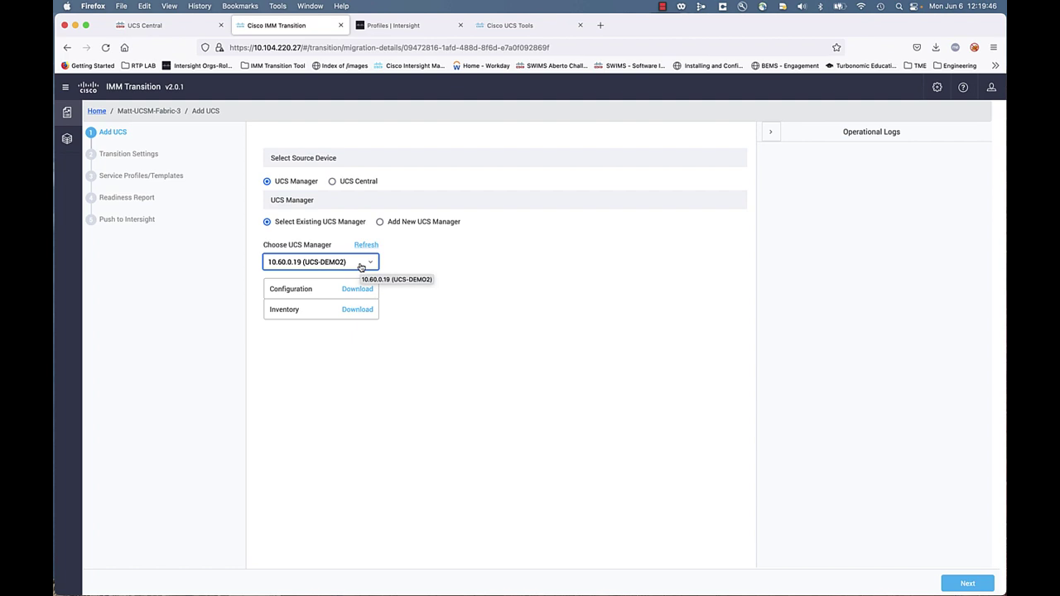
{"action": "left_click", "coordinate": [965, 584]}
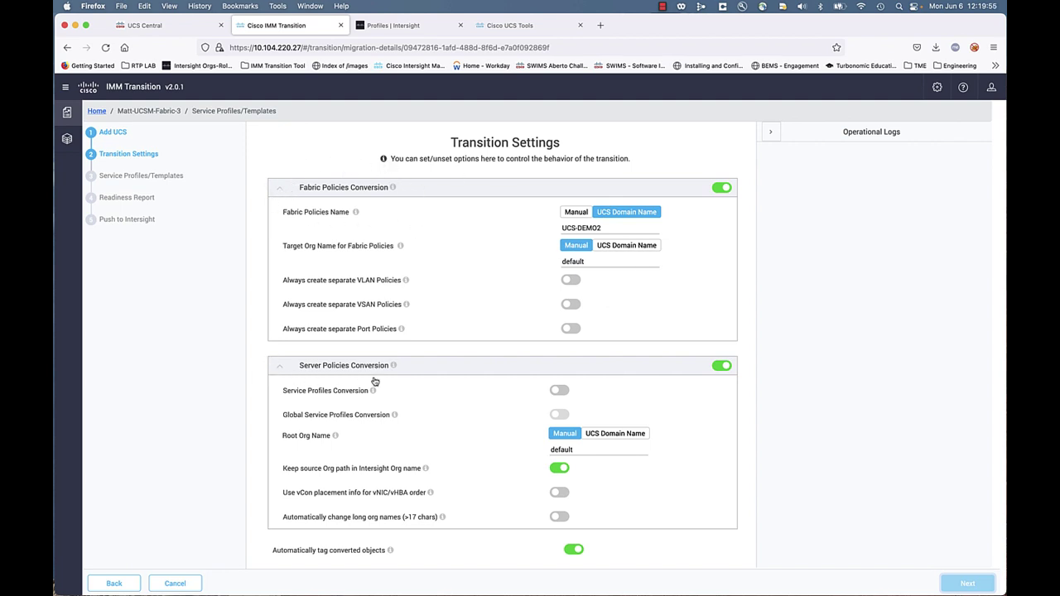
Step: Disable server policies conversion, fix the default password length, and base the fabric org on the UCS domain name
{"action": "left_click", "coordinate": [723, 367]}
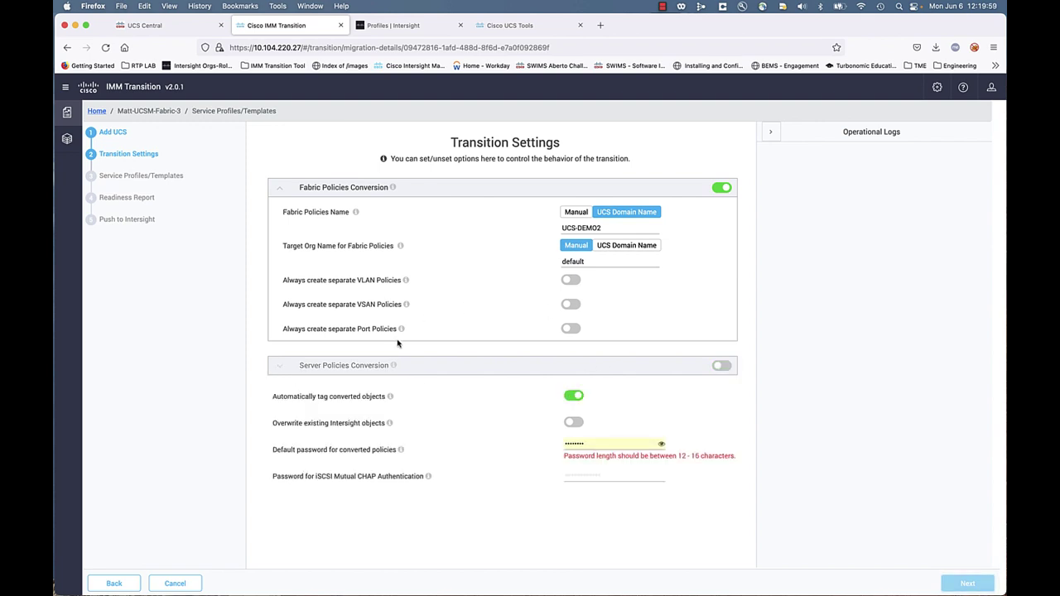
{"action": "left_click_drag", "start_coordinate": [597, 441], "coordinate": [527, 439]}
{"action": "key", "text": "BackSpace"}
{"action": "type", "text": "1"}
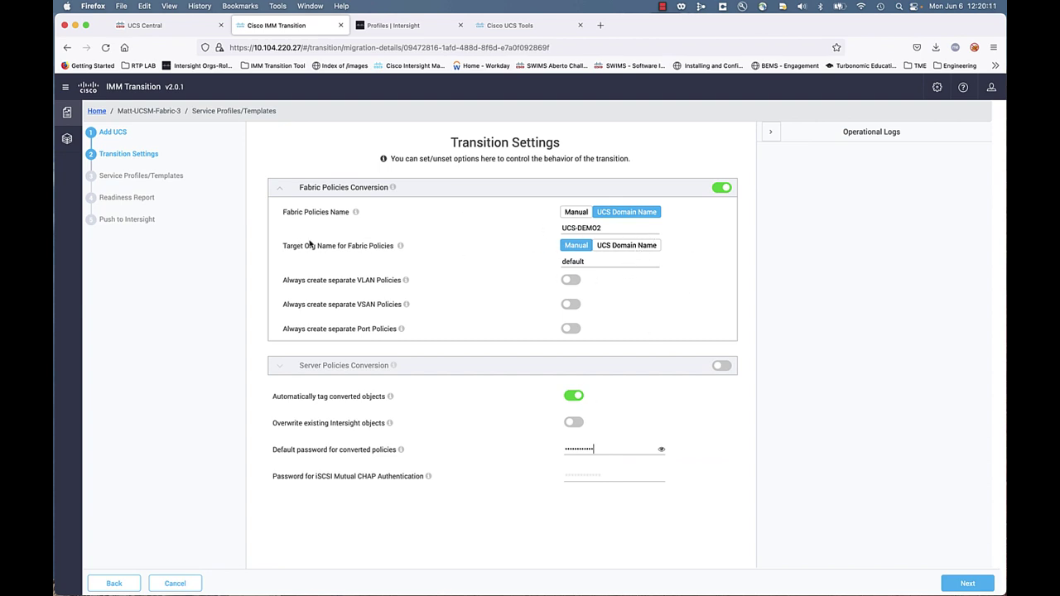
{"action": "left_click", "coordinate": [619, 248]}
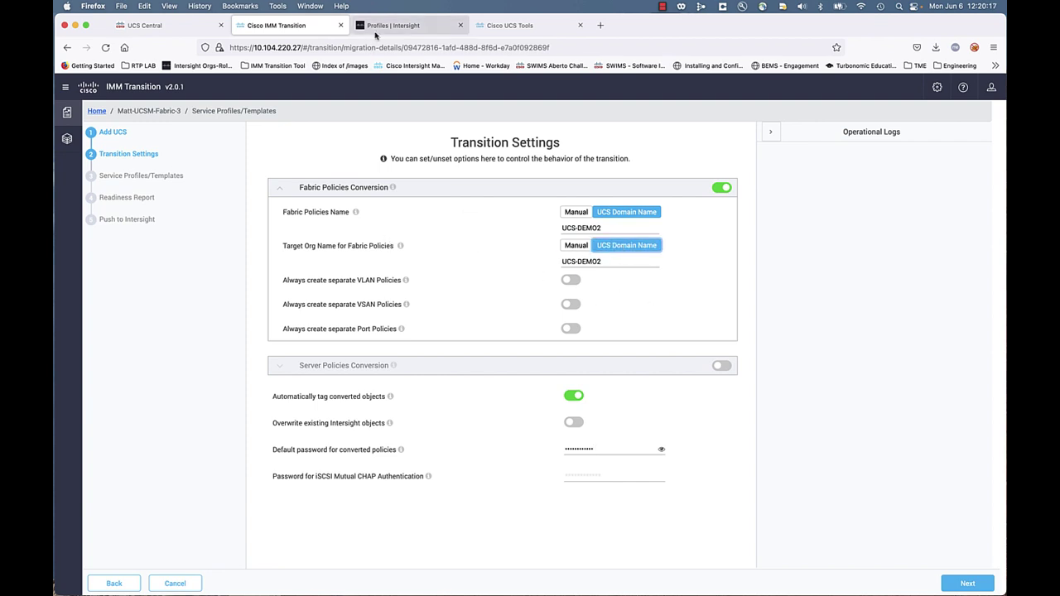
{"action": "left_click", "coordinate": [414, 26]}
{"action": "left_click", "coordinate": [880, 86]}
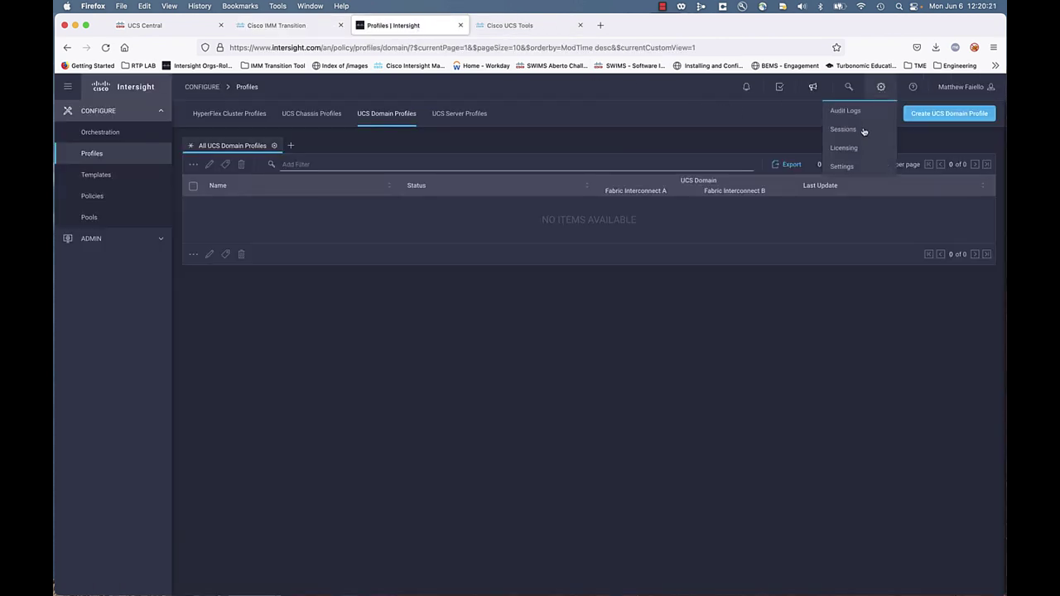
{"action": "left_click", "coordinate": [842, 167]}
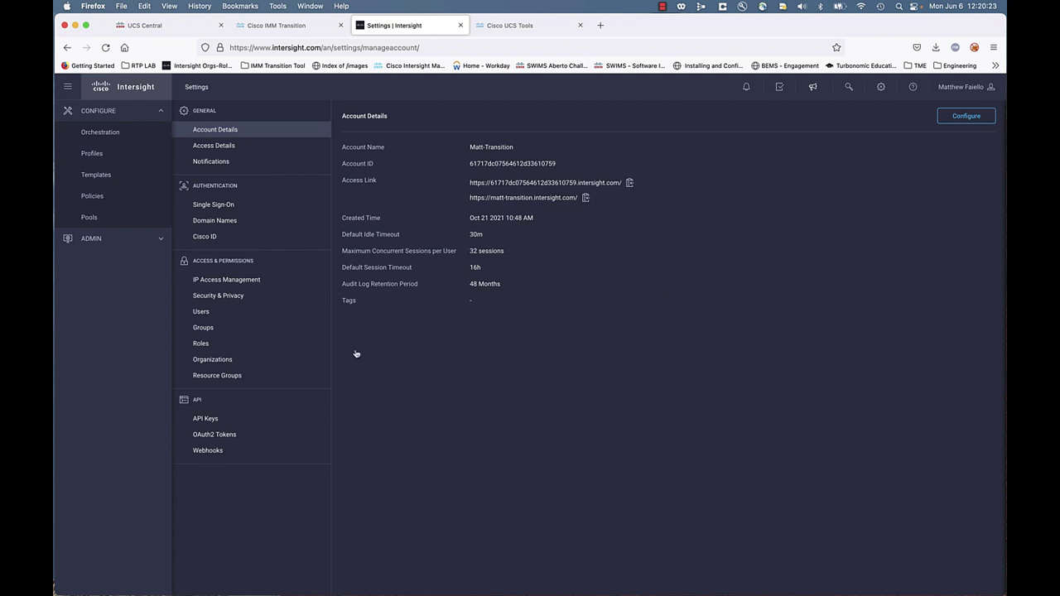
{"action": "left_click", "coordinate": [234, 365]}
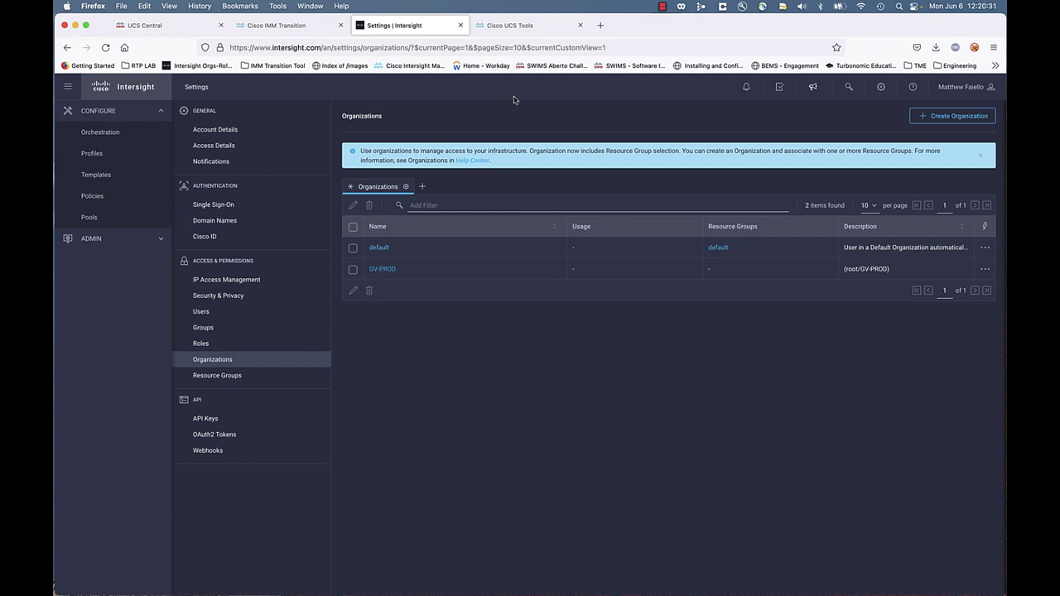
{"action": "left_click", "coordinate": [299, 27]}
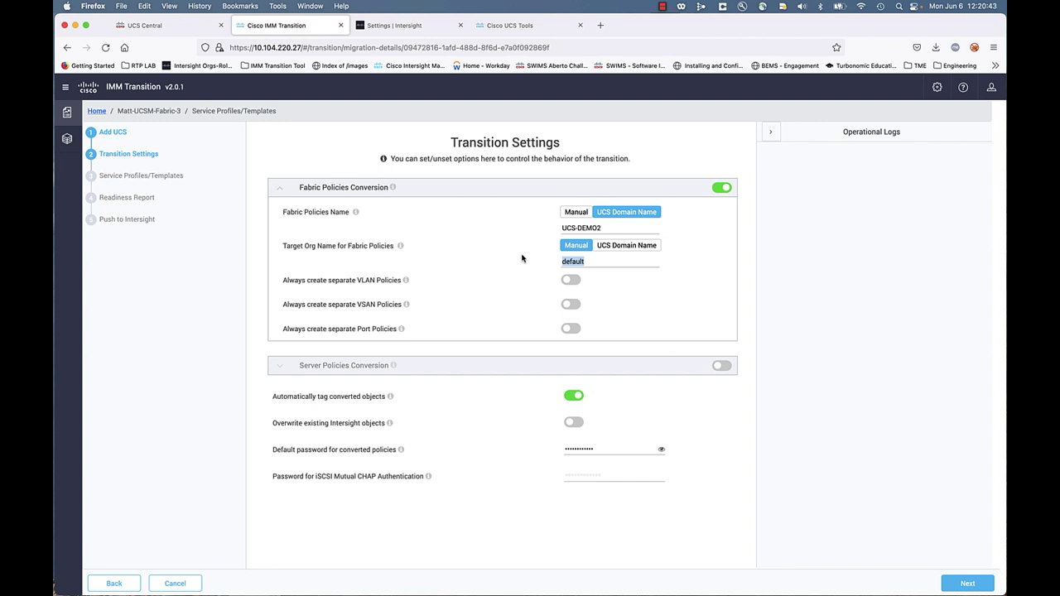
Step: Set the fabric org to GV-PROD, enable separate VLAN, VSAN and Port policies, then cancel the wizard
{"action": "type", "text": "GV-PROD"}
{"action": "left_click", "coordinate": [569, 282]}
{"action": "left_click", "coordinate": [568, 308]}
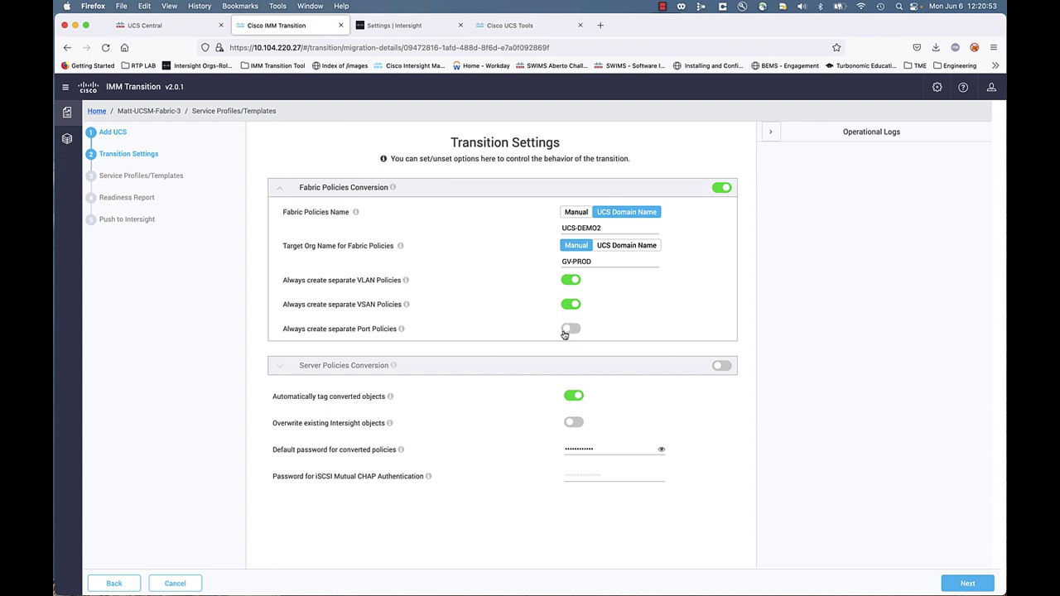
{"action": "left_click", "coordinate": [566, 332]}
{"action": "left_click", "coordinate": [170, 583]}
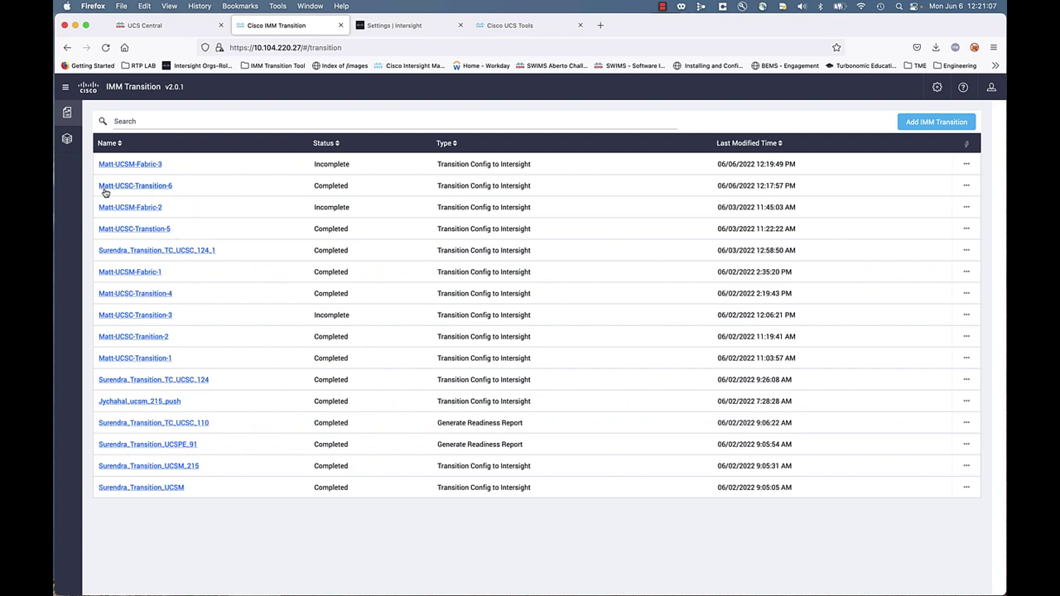
Step: Clone the completed Matt-UCSC-Transition-6 as Matt-UCSC-Transition-6_clone and open the clone
{"action": "left_click", "coordinate": [966, 185]}
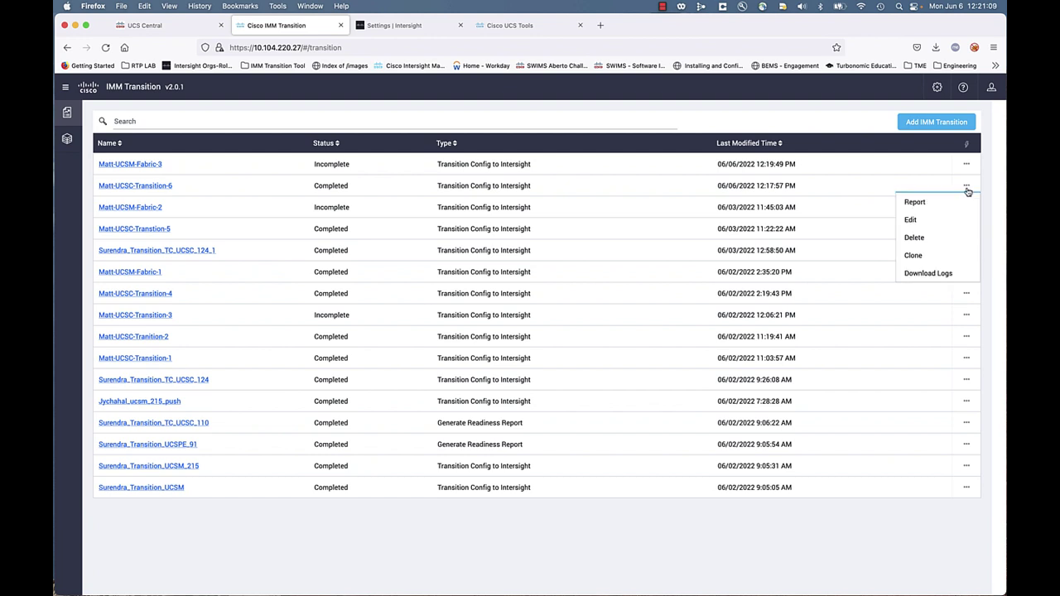
{"action": "left_click", "coordinate": [914, 256]}
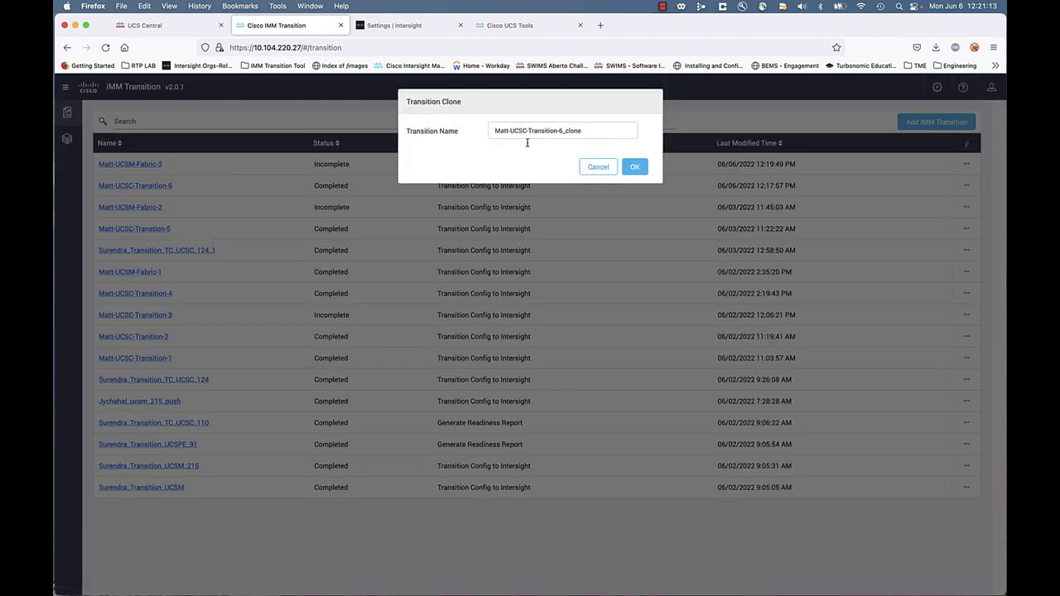
{"action": "left_click", "coordinate": [635, 169]}
{"action": "left_click", "coordinate": [634, 170]}
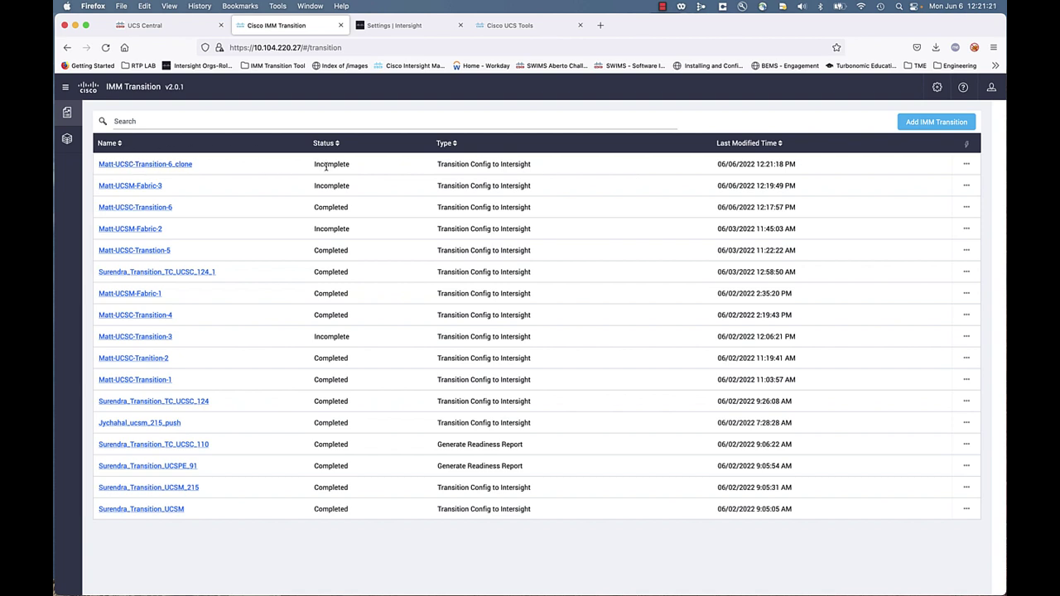
{"action": "left_click", "coordinate": [166, 165]}
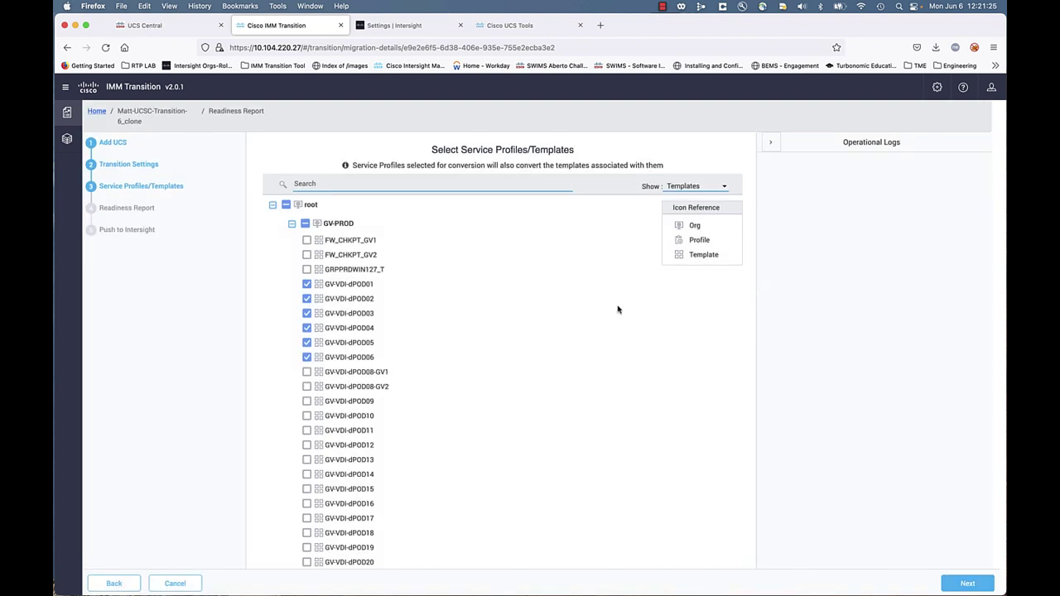
Step: Select the twelve templates GV-VDI-dPOD09 to GV-VDI-dPOD20 and generate the clone's readiness report
{"action": "left_click", "coordinate": [307, 401]}
{"action": "left_click", "coordinate": [306, 416]}
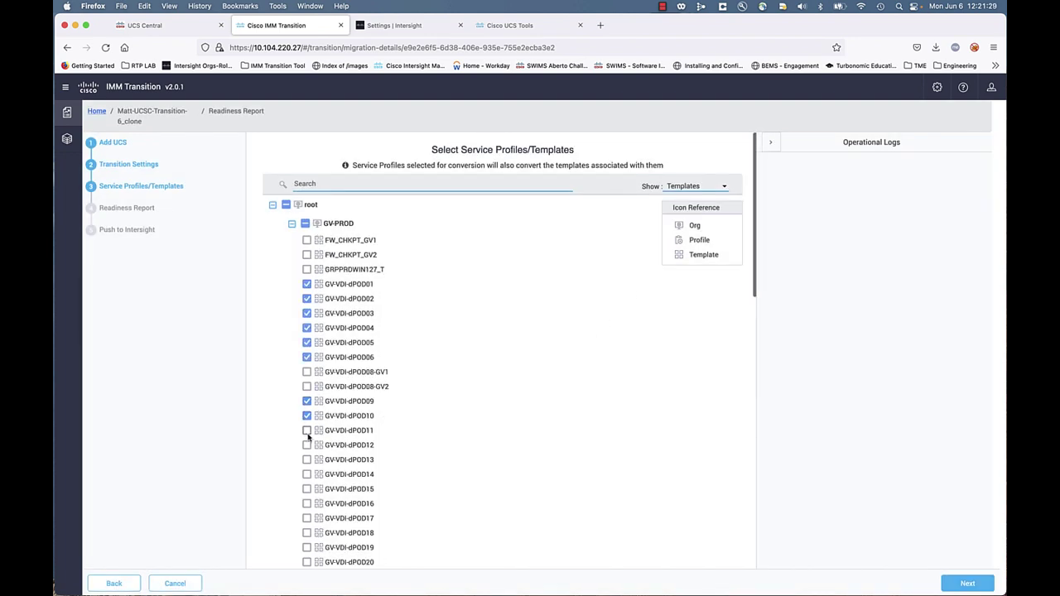
{"action": "left_click", "coordinate": [306, 431]}
{"action": "left_click", "coordinate": [306, 447]}
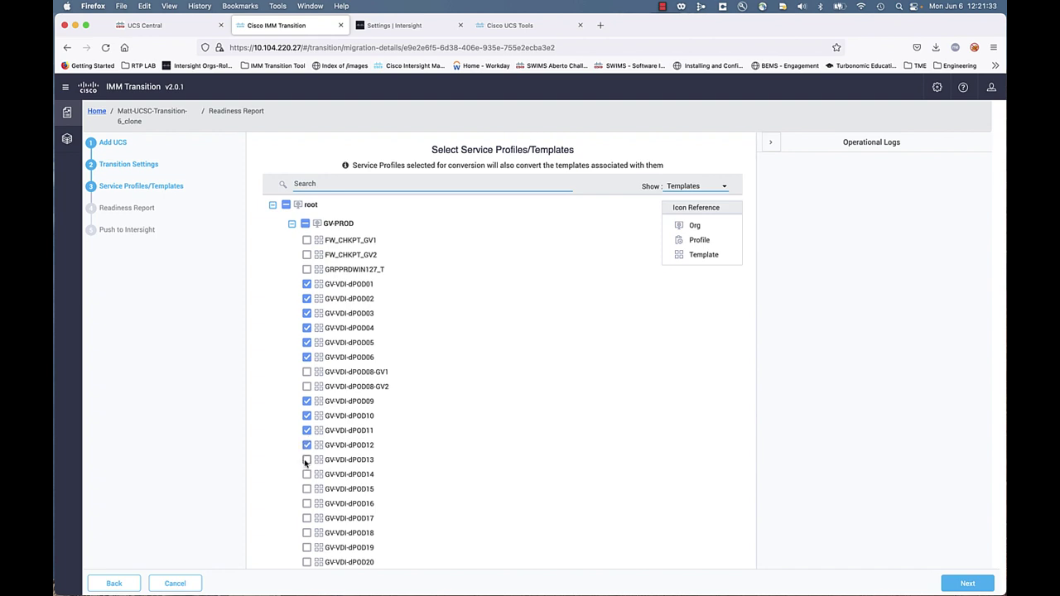
{"action": "left_click", "coordinate": [305, 460]}
{"action": "left_click", "coordinate": [307, 475]}
{"action": "left_click", "coordinate": [307, 490]}
{"action": "left_click", "coordinate": [307, 503]}
{"action": "left_click", "coordinate": [307, 518]}
{"action": "left_click", "coordinate": [307, 534]}
{"action": "left_click", "coordinate": [306, 548]}
{"action": "left_click", "coordinate": [307, 562]}
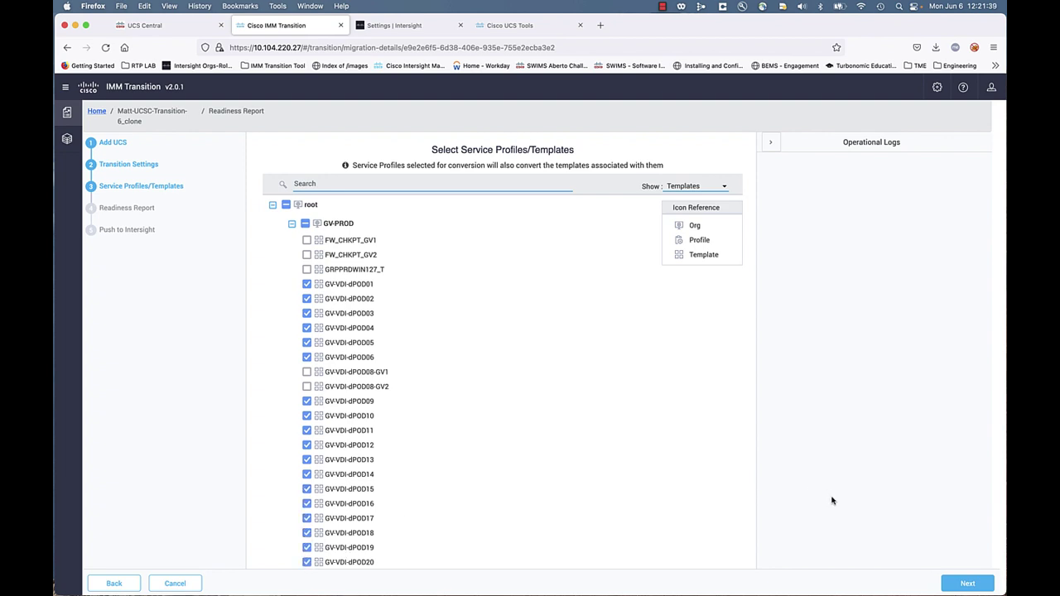
{"action": "left_click", "coordinate": [965, 582]}
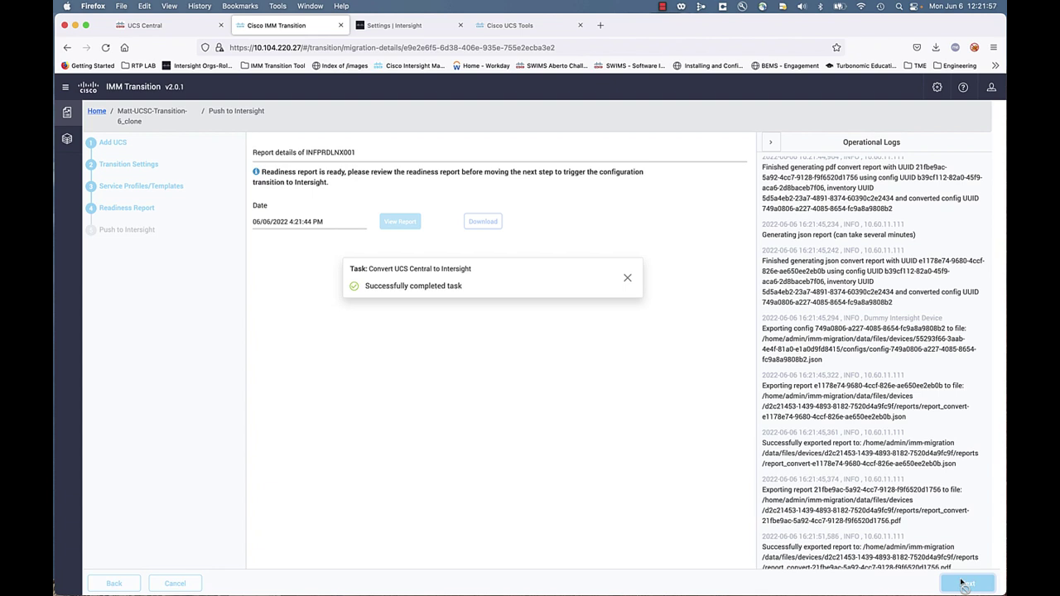
Step: Push the clone's configuration to Intersight, updating the existing server profile templates
{"action": "left_click", "coordinate": [627, 277]}
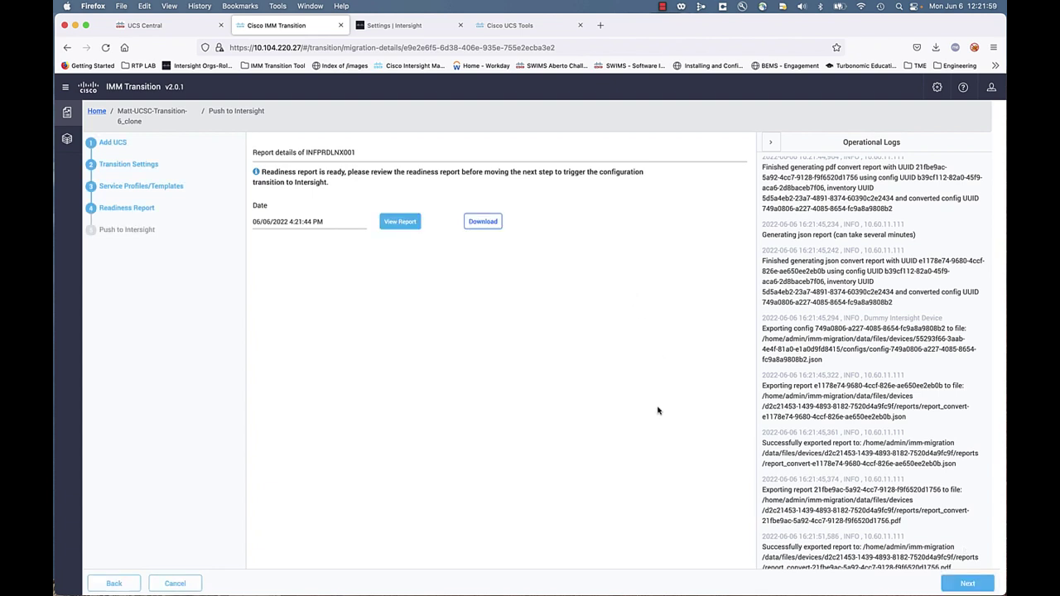
{"action": "left_click", "coordinate": [965, 584]}
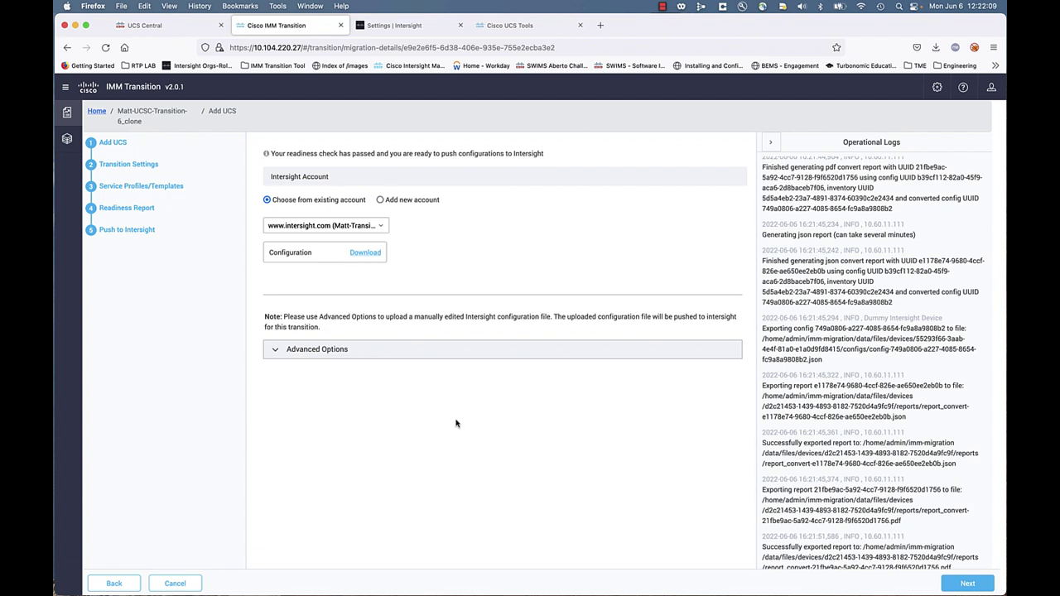
{"action": "left_click", "coordinate": [972, 585]}
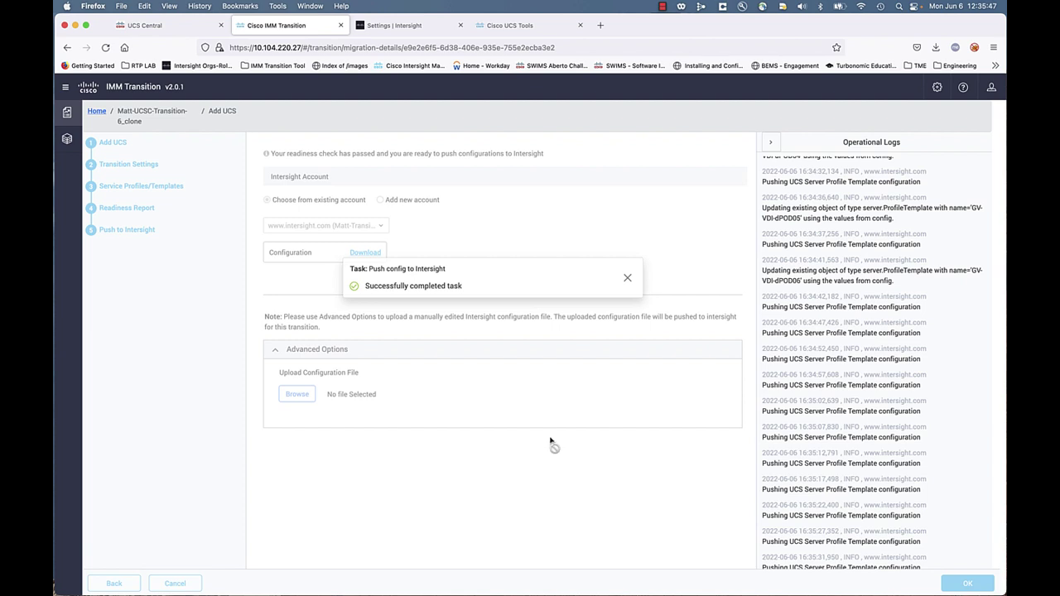
Step: Finish the clone transition, leaving it Completed, and return to Intersight's Organizations settings page
{"action": "left_click", "coordinate": [627, 278]}
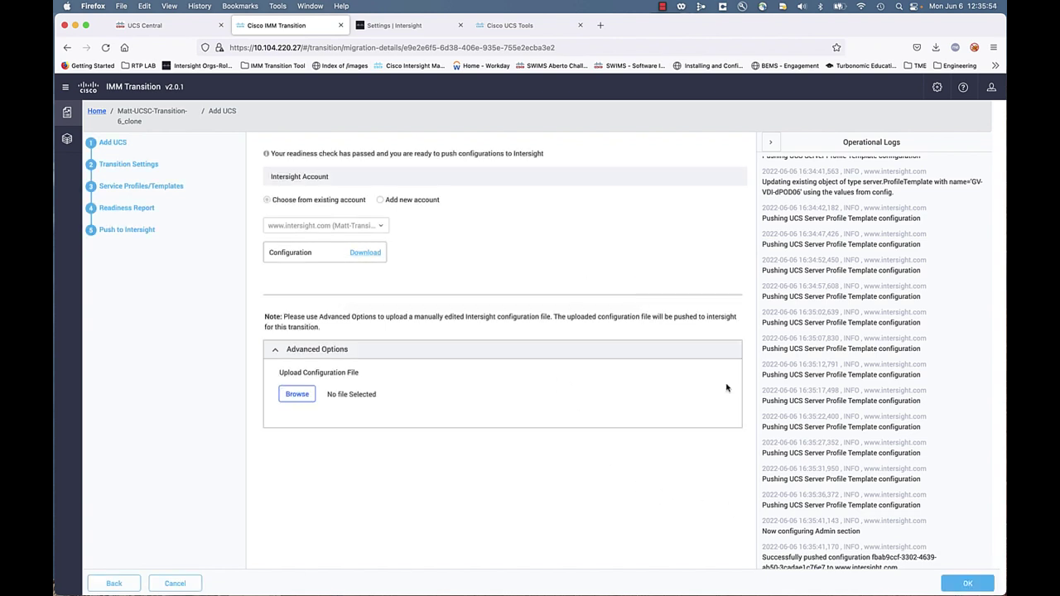
{"action": "left_click", "coordinate": [966, 583]}
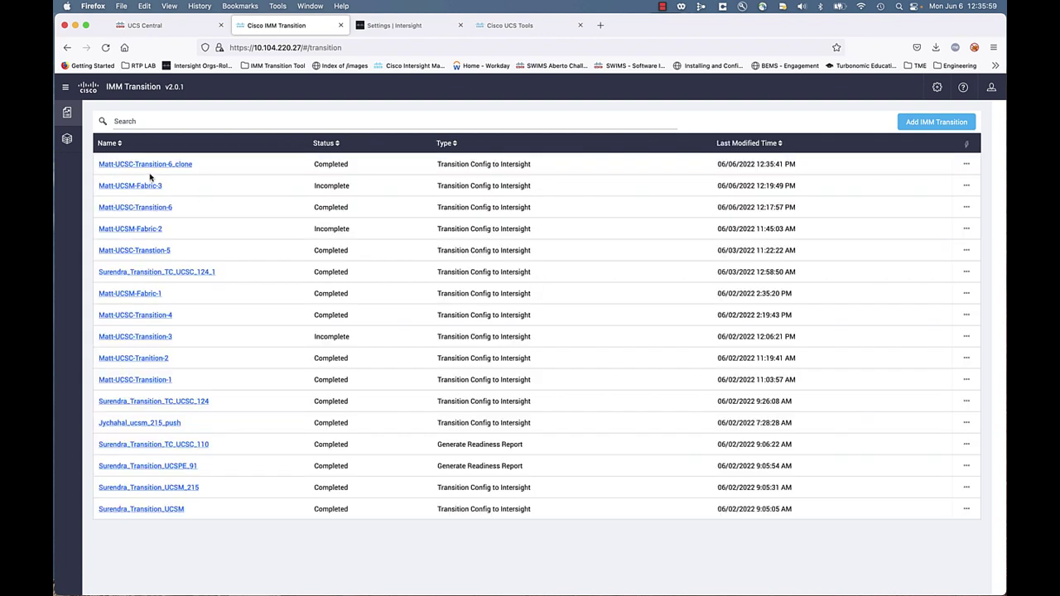
{"action": "left_click", "coordinate": [394, 26]}
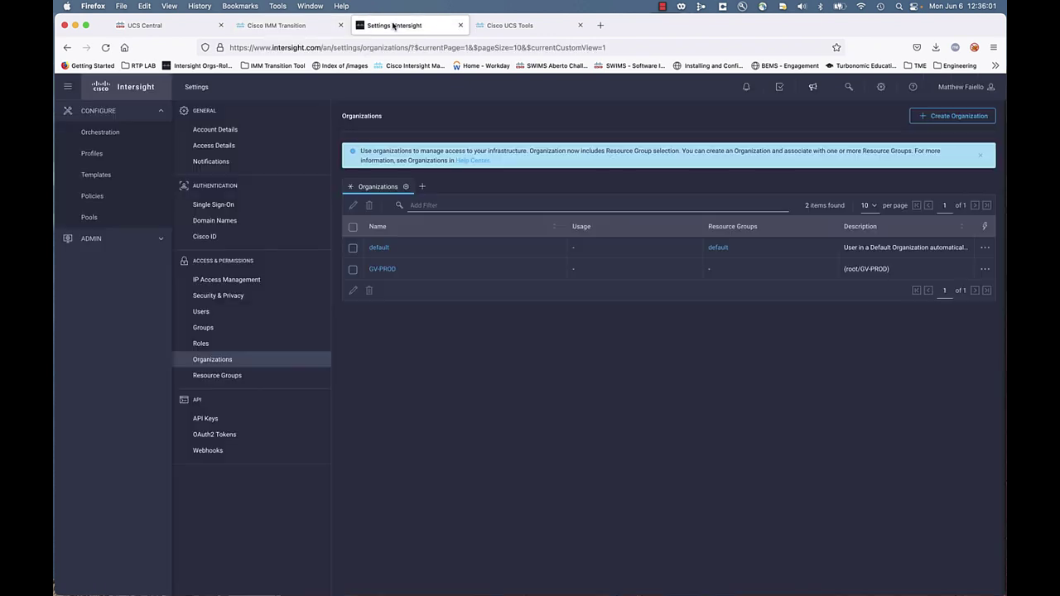
Step: Page through the UCS Server Profile Templates list to confirm 18 GV-VDI templates across two pages
{"action": "left_click", "coordinate": [95, 175]}
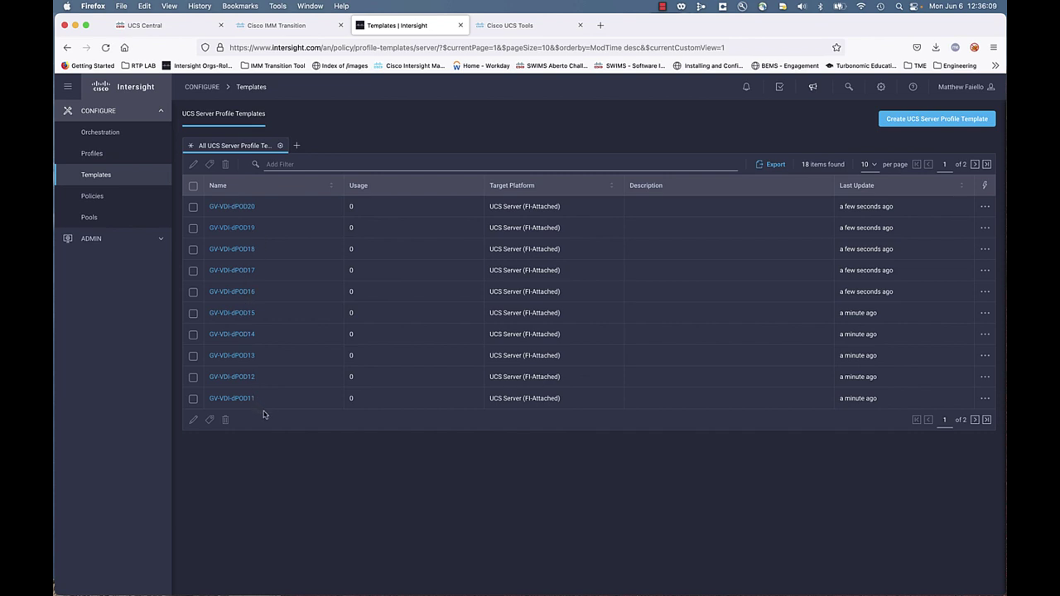
{"action": "left_click", "coordinate": [975, 420]}
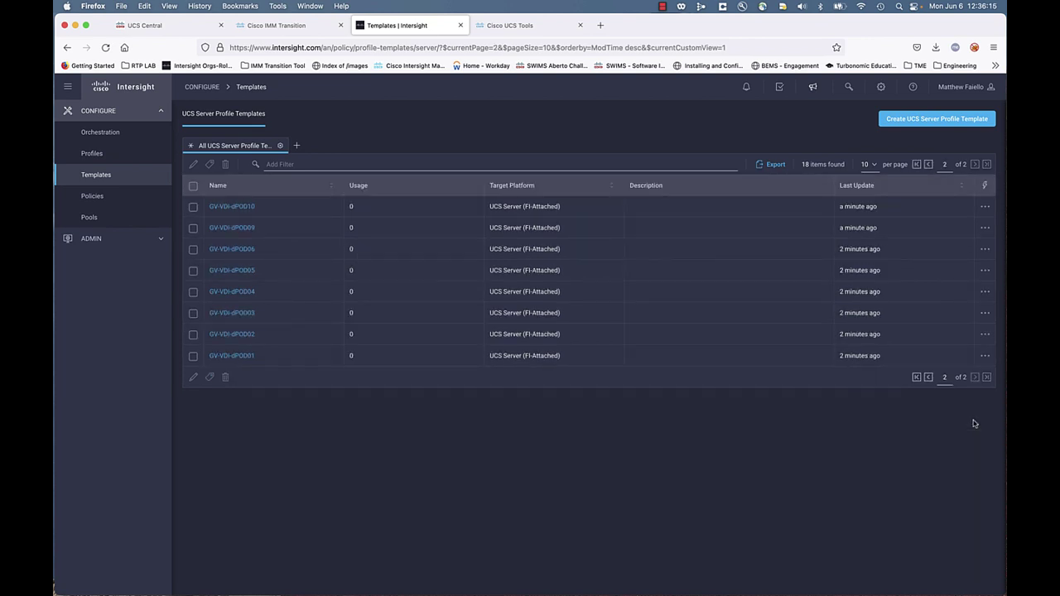
{"action": "left_click", "coordinate": [916, 377]}
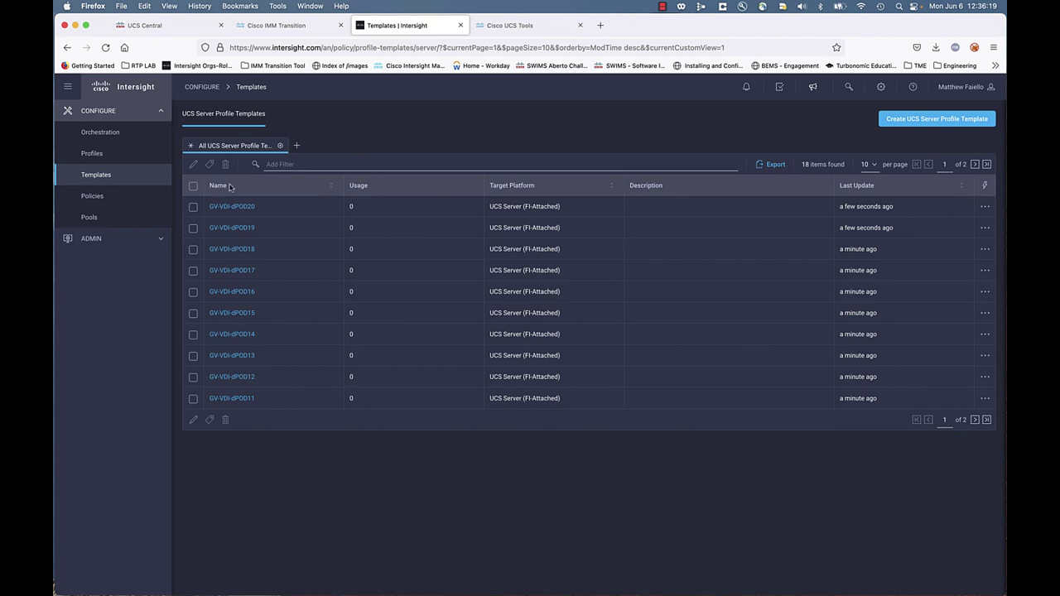